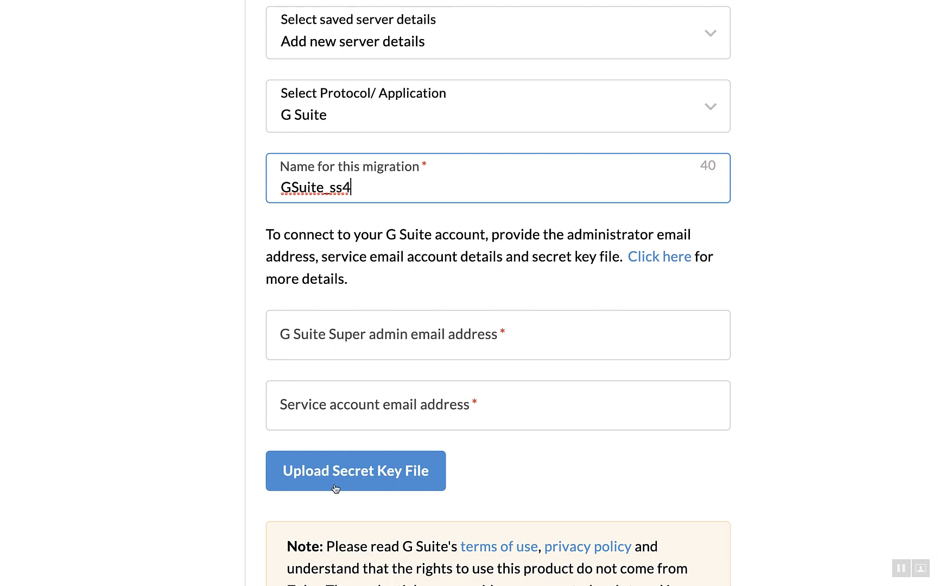
# Enter the G Suite super admin and service account emails, then browse for the .p12 secret key file.
pyautogui.scroll(-2, 337, 501)
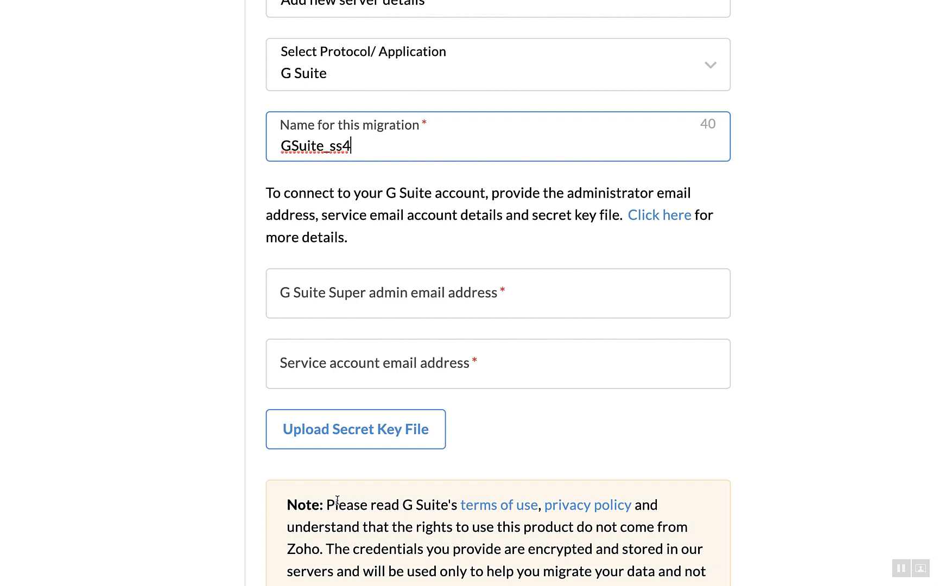
pyautogui.press('Tab')
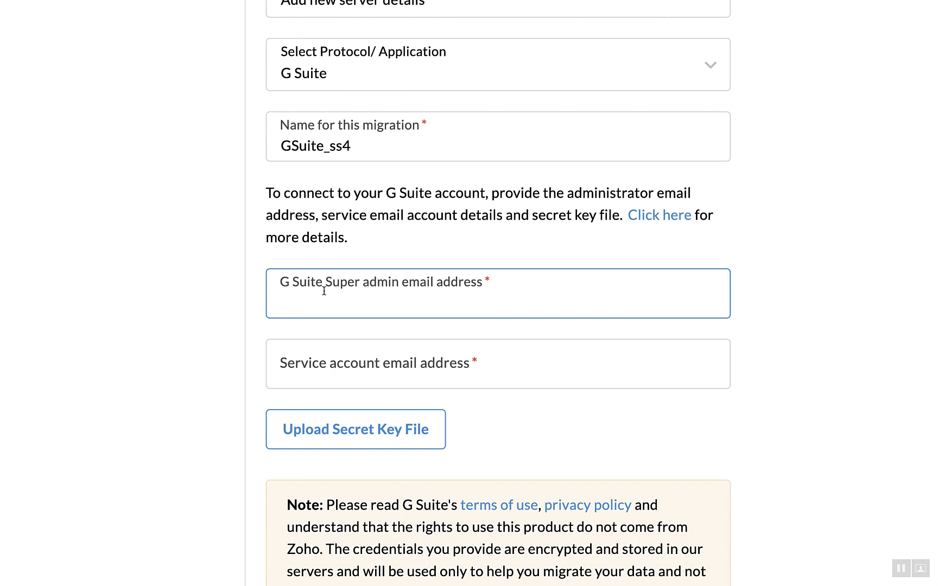
pyautogui.click(391, 383)
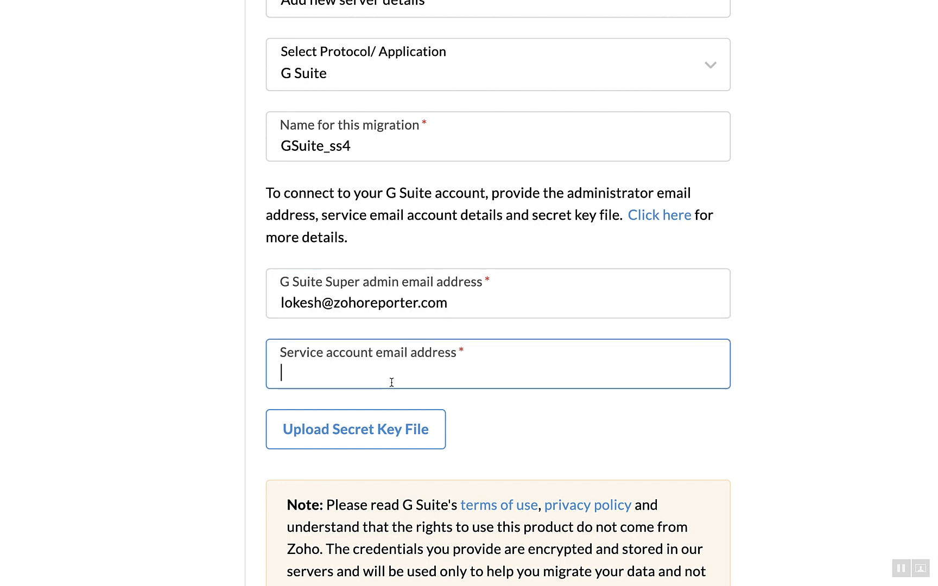
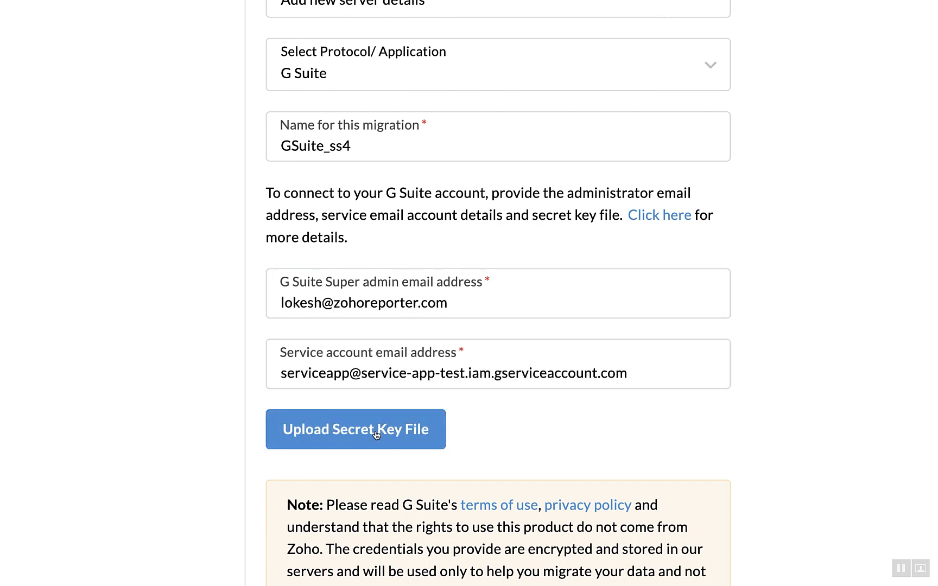
pyautogui.click(375, 432)
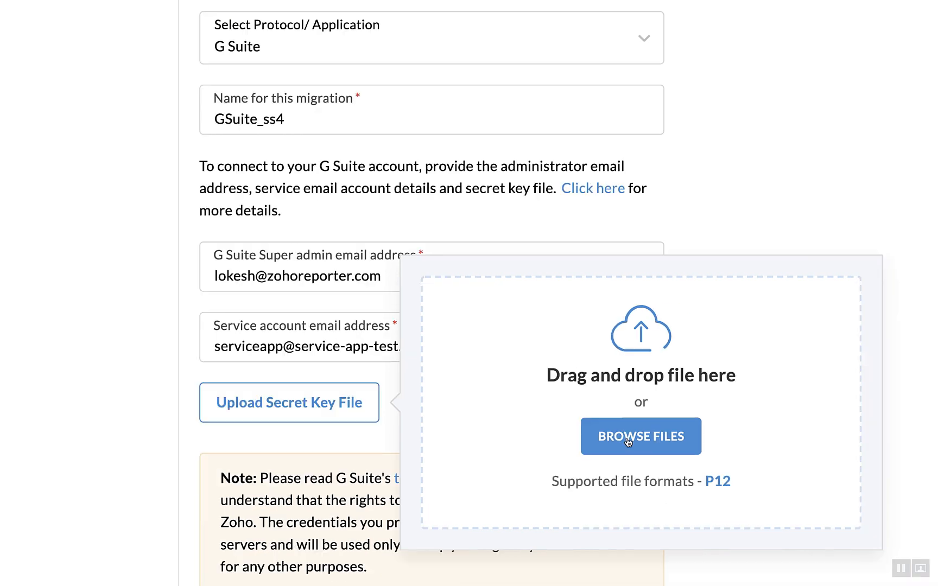
pyautogui.click(714, 460)
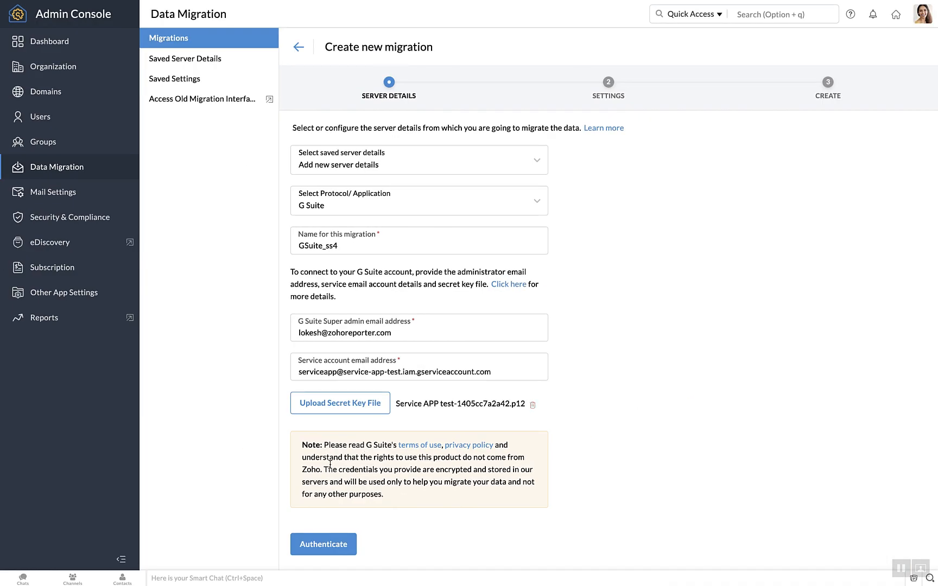
# Authenticate the G Suite server details and exclude Calendar, migrating only Mail and Contacts.
pyautogui.click(345, 547)
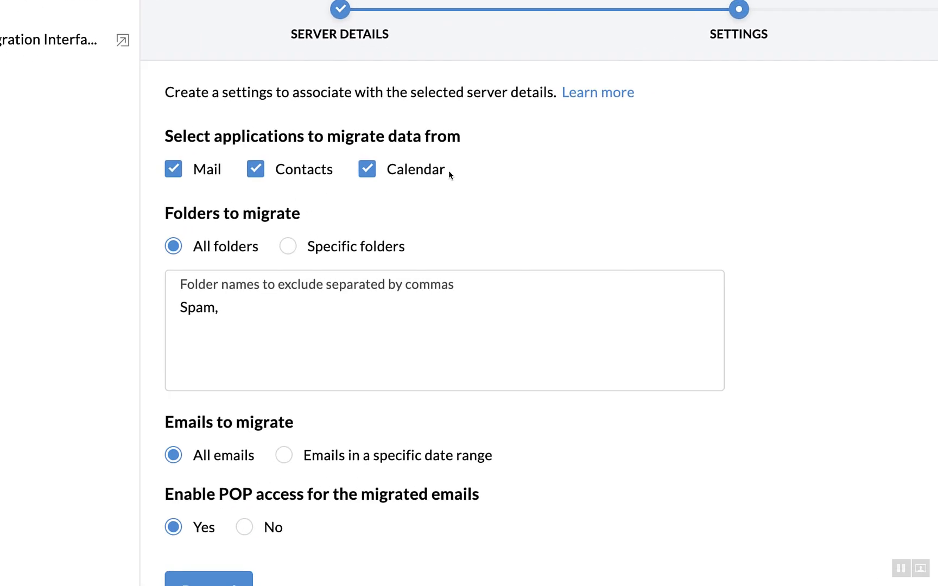
pyautogui.click(385, 177)
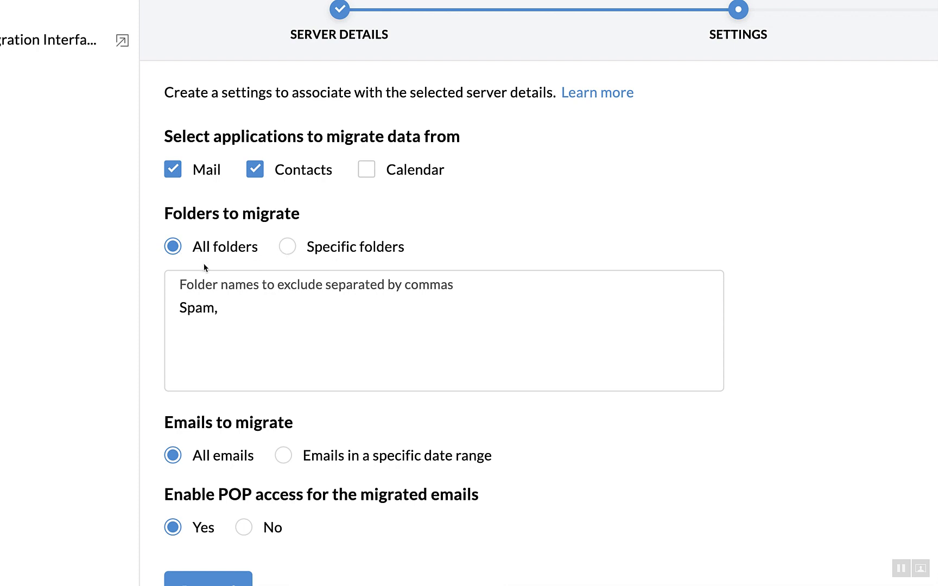
# Try Specific folders 'inbox, primary', then revert to All folders with only 'spam' excluded.
pyautogui.click(259, 307)
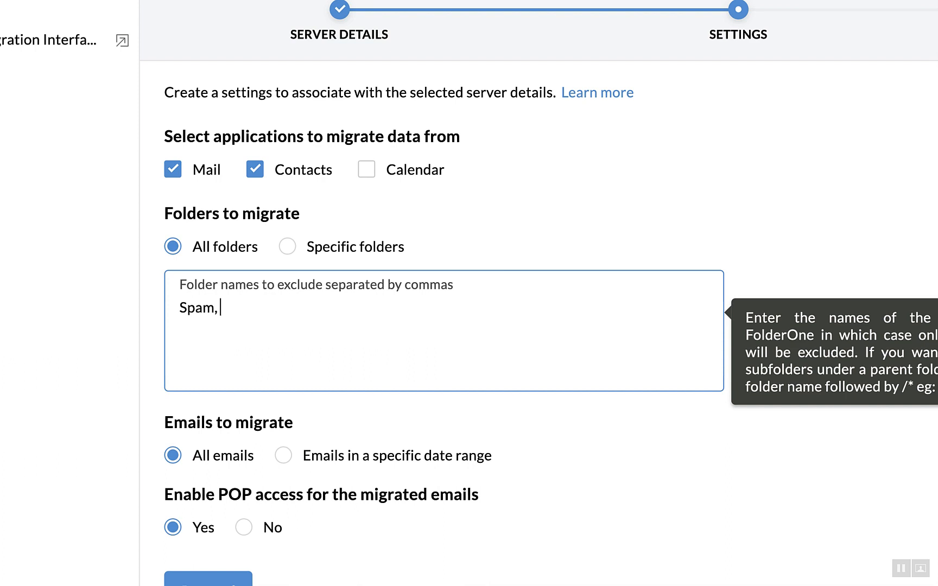
pyautogui.write('cc')
pyautogui.click(296, 245)
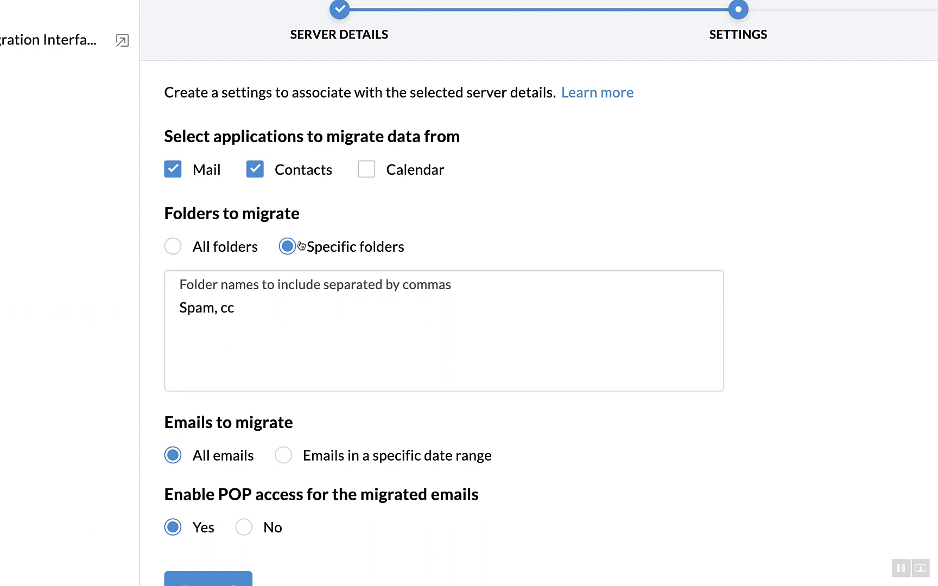
pyautogui.moveTo(235, 308); pyautogui.dragTo(132, 311)
pyautogui.press('BackSpace')
pyautogui.write('inb')
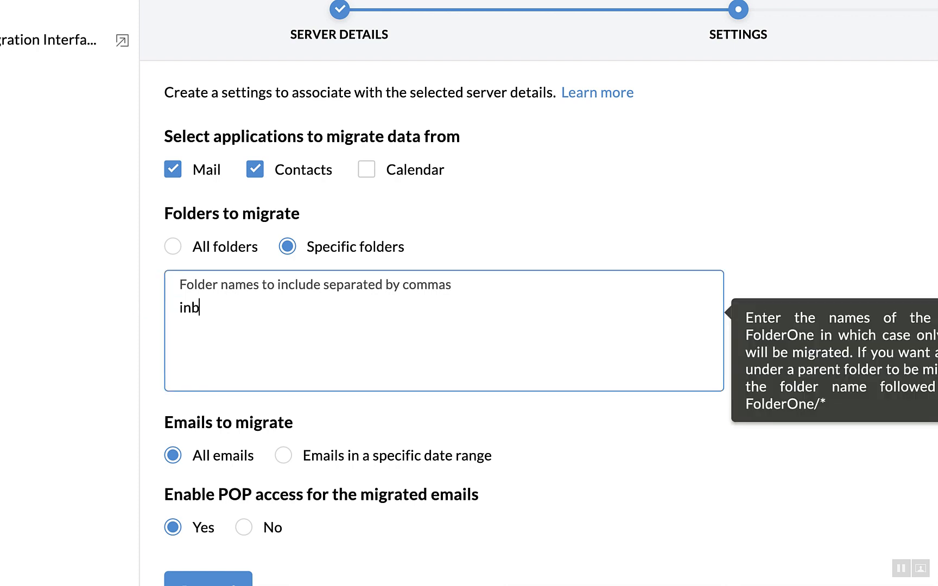
pyautogui.write('ox, primary')
pyautogui.click(205, 250)
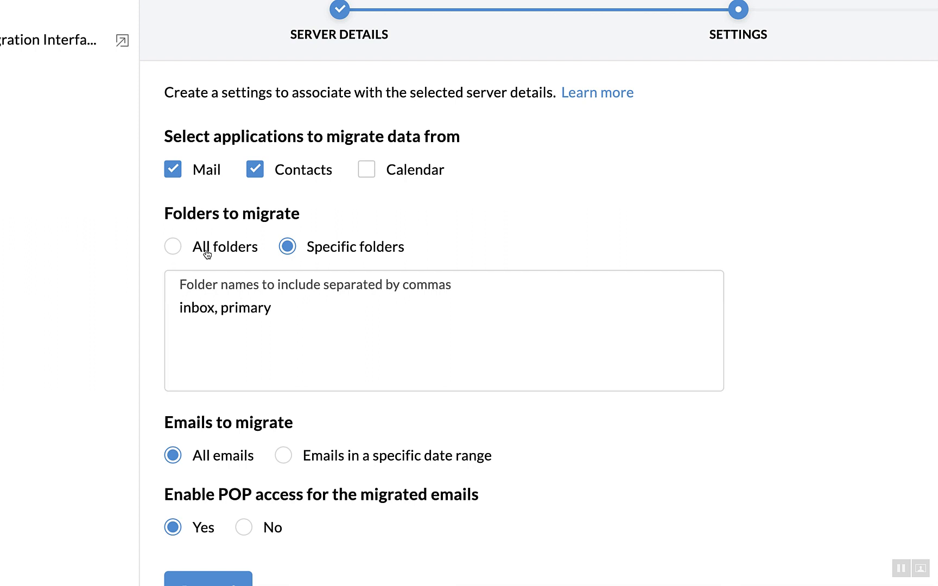
pyautogui.moveTo(274, 296); pyautogui.dragTo(49, 299)
pyautogui.write('spam')
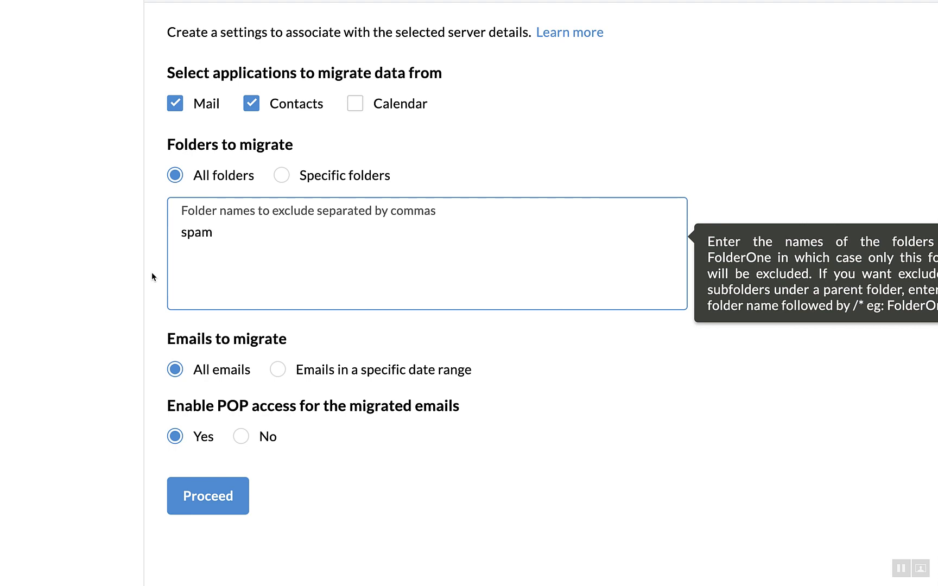
# Restrict migrated emails to the date range June 1 to June 10, 2021.
pyautogui.scroll(-1, 151, 272)
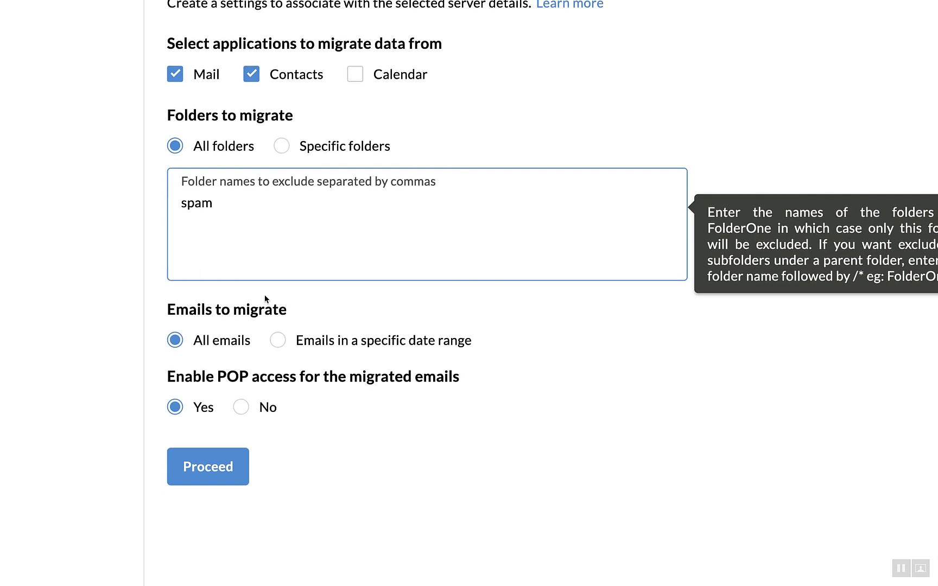
pyautogui.click(310, 339)
pyautogui.click(249, 381)
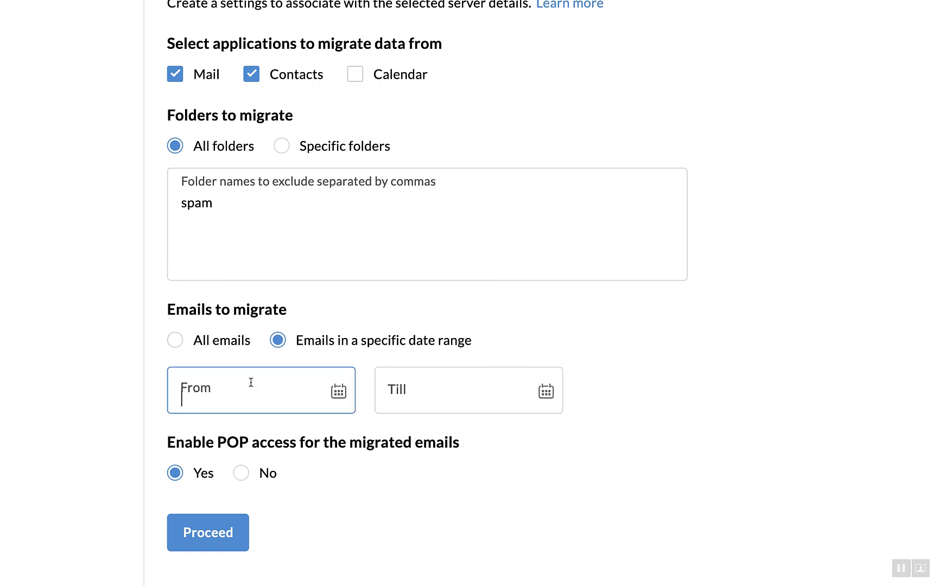
pyautogui.click(266, 219)
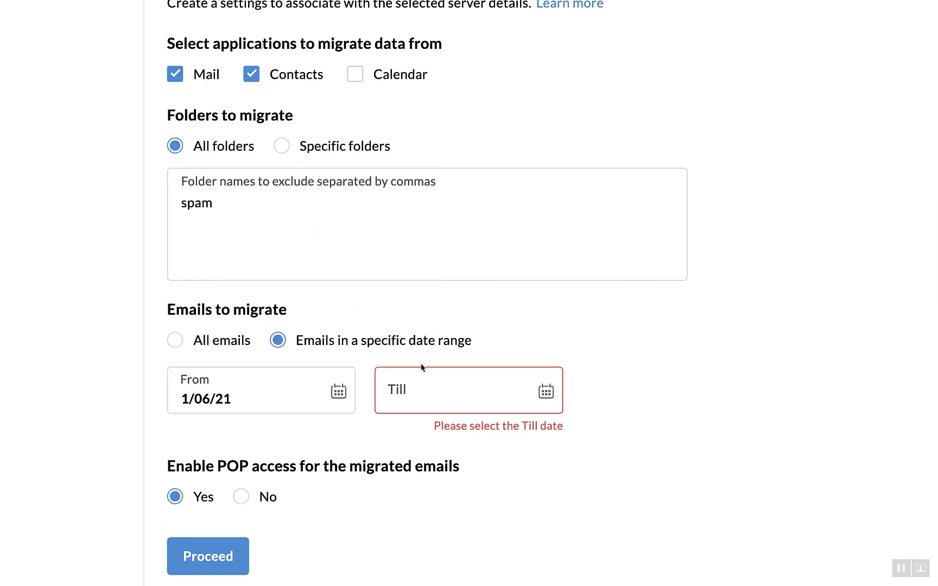
pyautogui.click(420, 379)
pyautogui.click(541, 246)
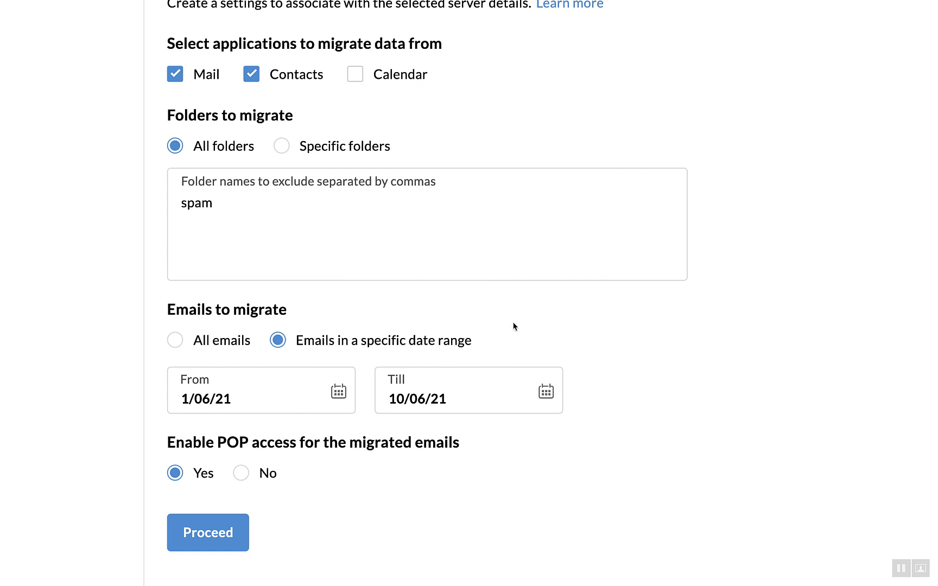
pyautogui.scroll(-2, 513, 325)
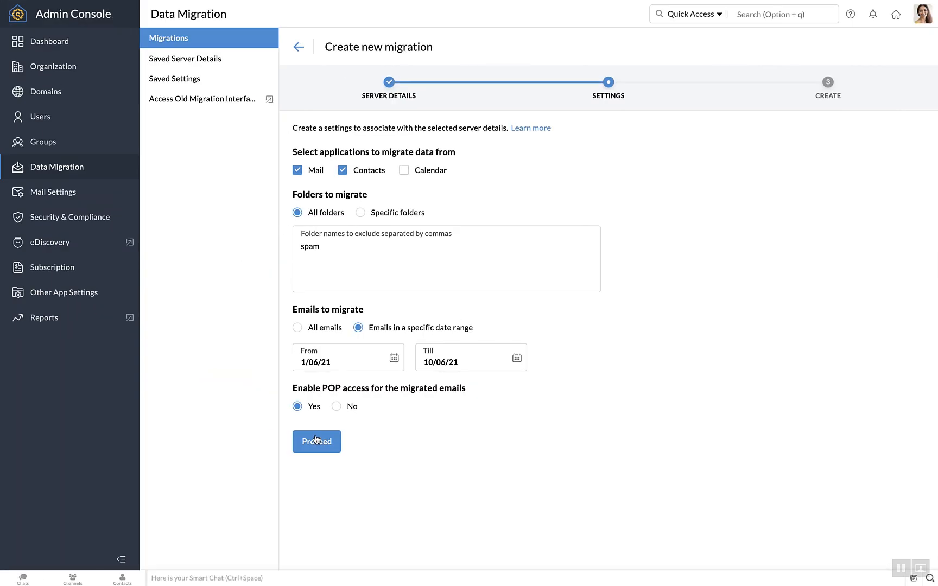
# Proceed to the Create step and review the connection limit of 5 and the 80% storage pause.
pyautogui.click(317, 443)
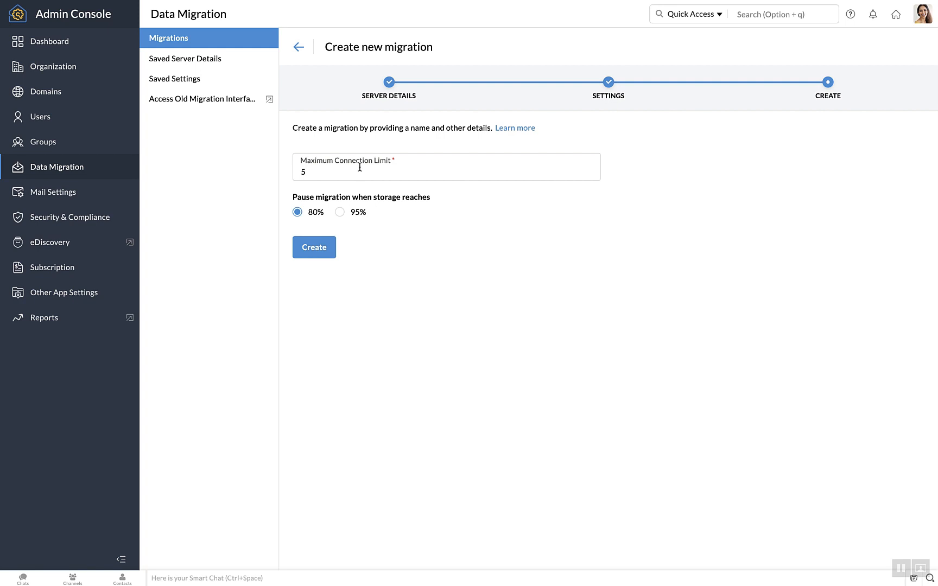
pyautogui.click(360, 168)
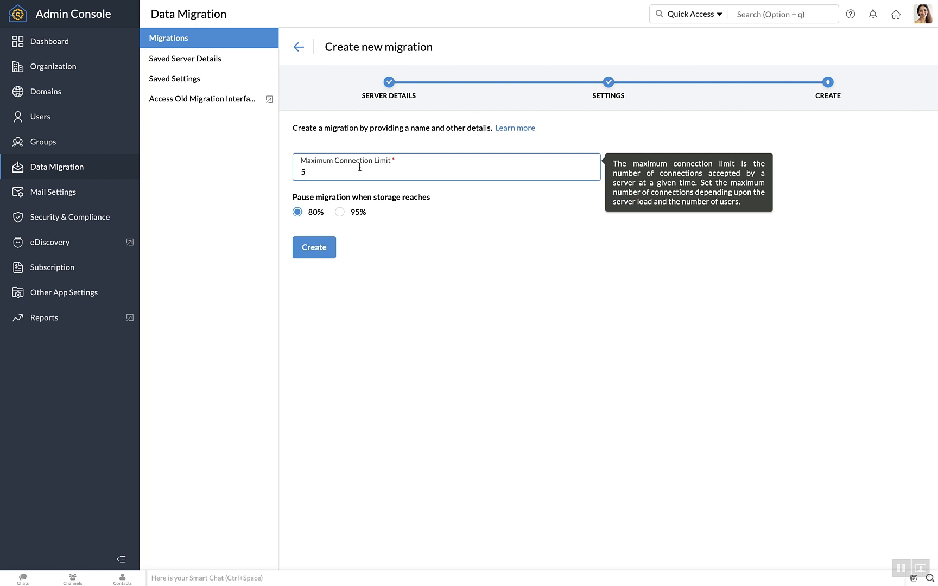
pyautogui.click(371, 229)
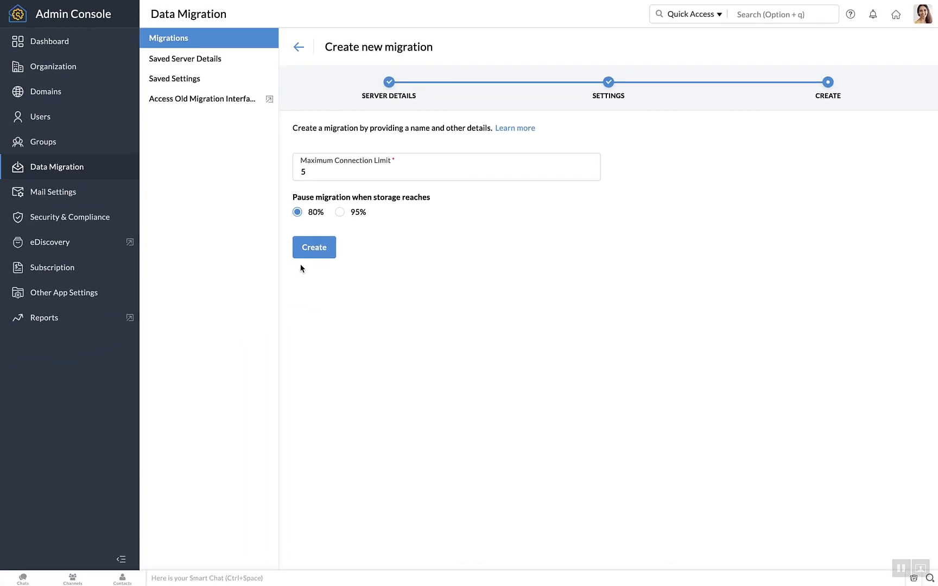
# Create the migration and open the Add account form from its summary page.
pyautogui.click(313, 253)
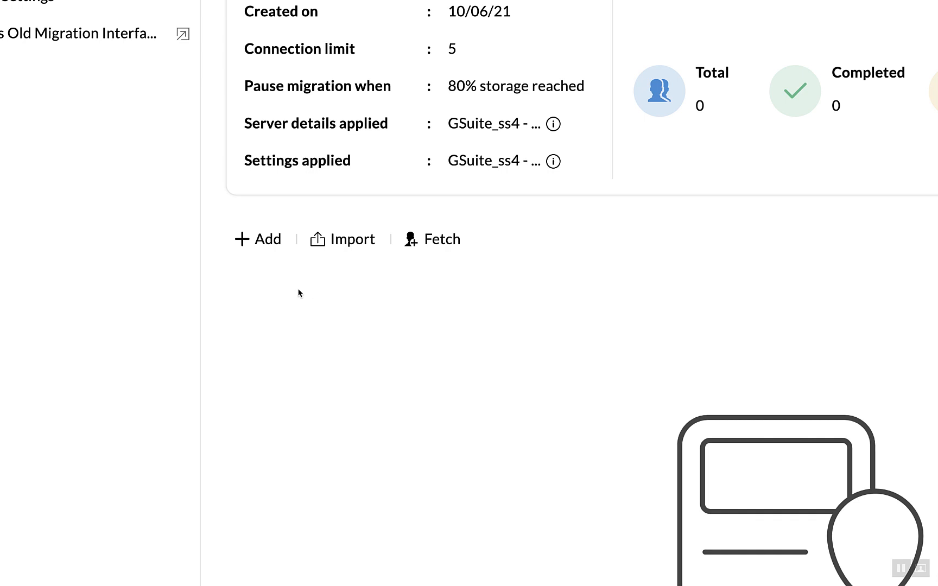
pyautogui.click(277, 242)
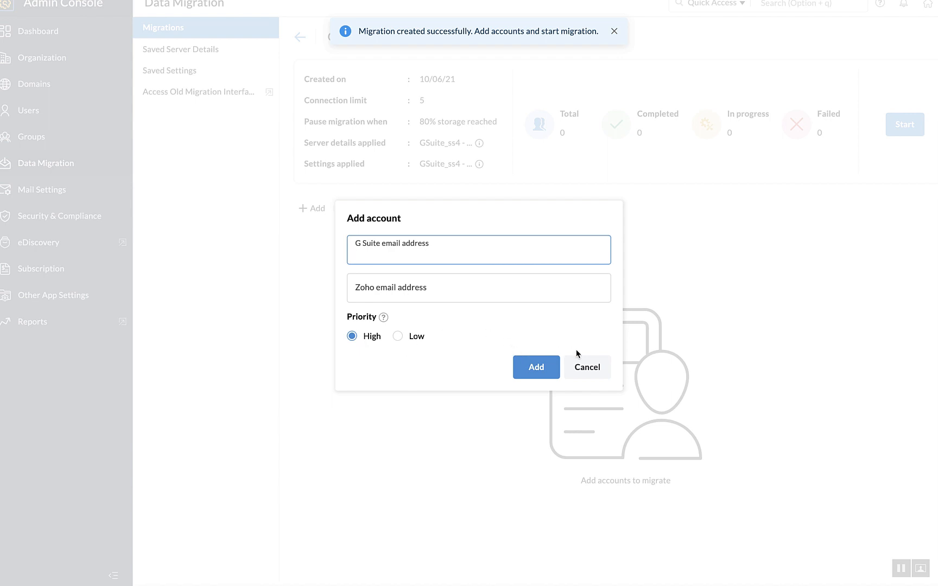
# Close the single-account form, import accounts from the sample CSV file, and dismiss the addition results.
pyautogui.click(584, 372)
pyautogui.click(583, 372)
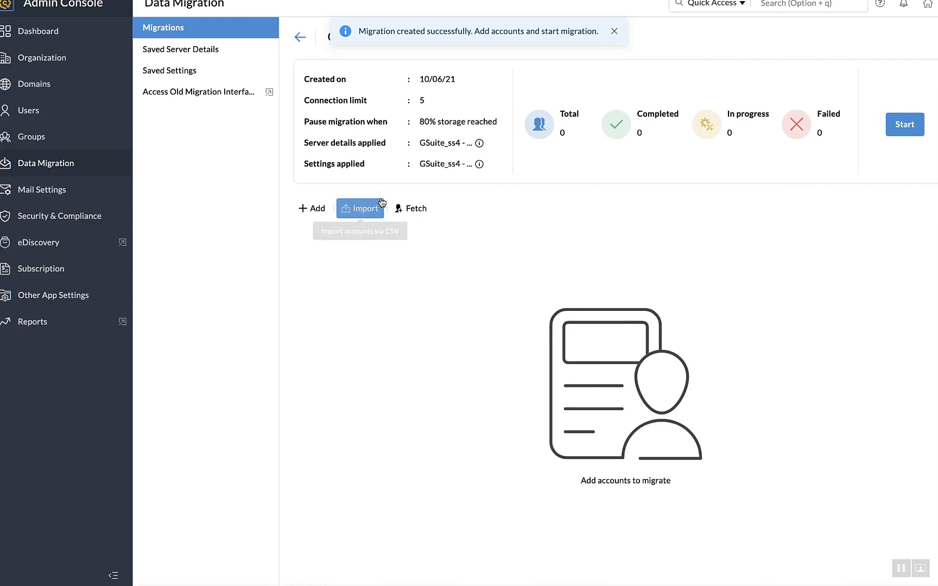
pyautogui.click(344, 217)
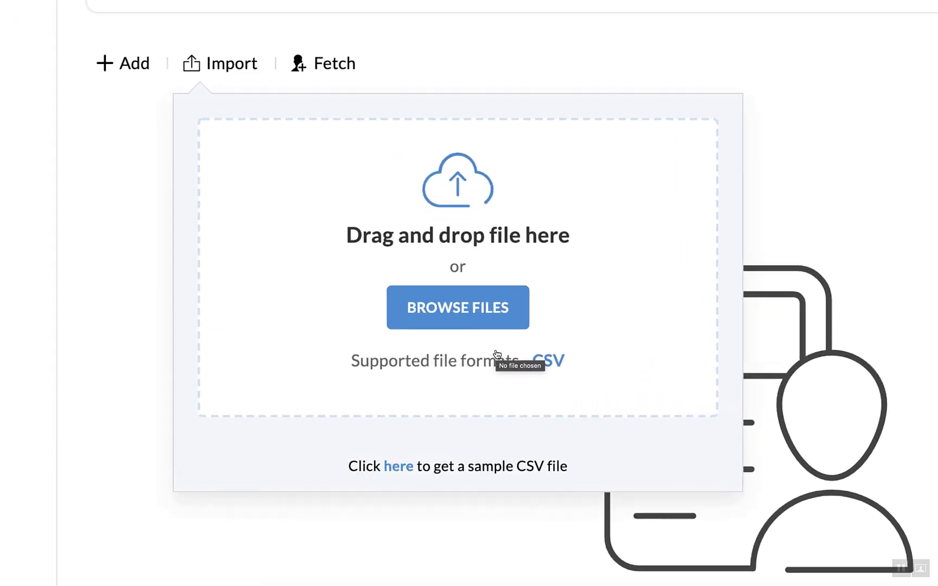
pyautogui.scroll(-2, 497, 356)
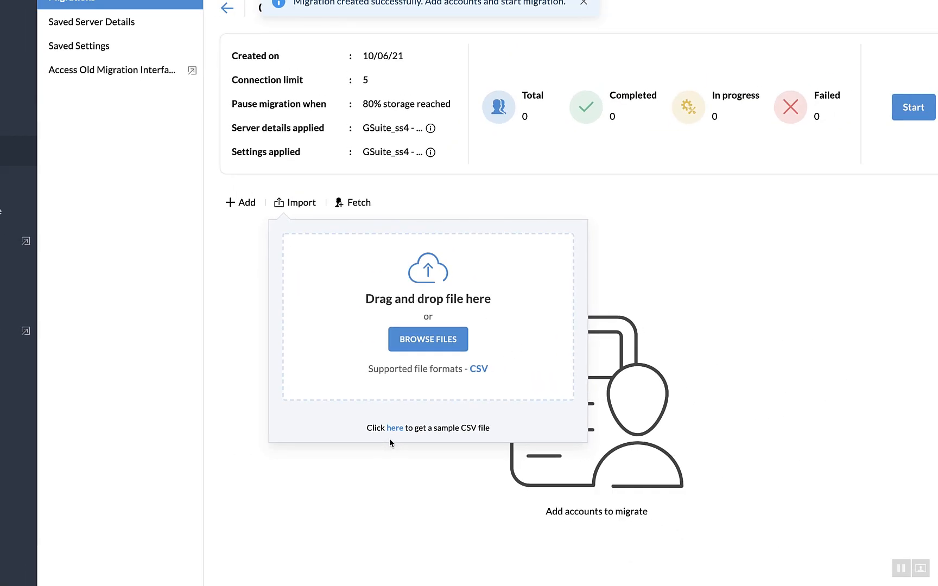
pyautogui.click(444, 347)
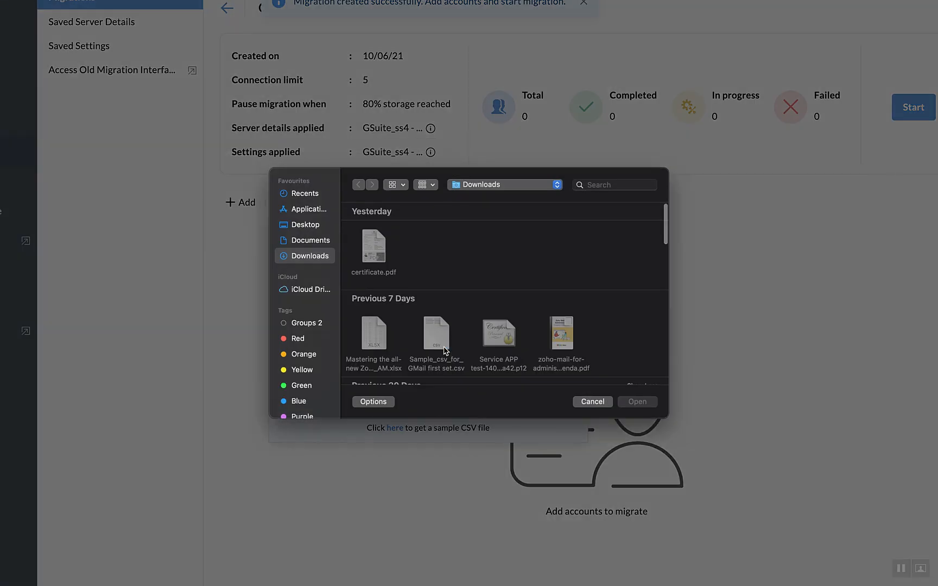
pyautogui.click(432, 328)
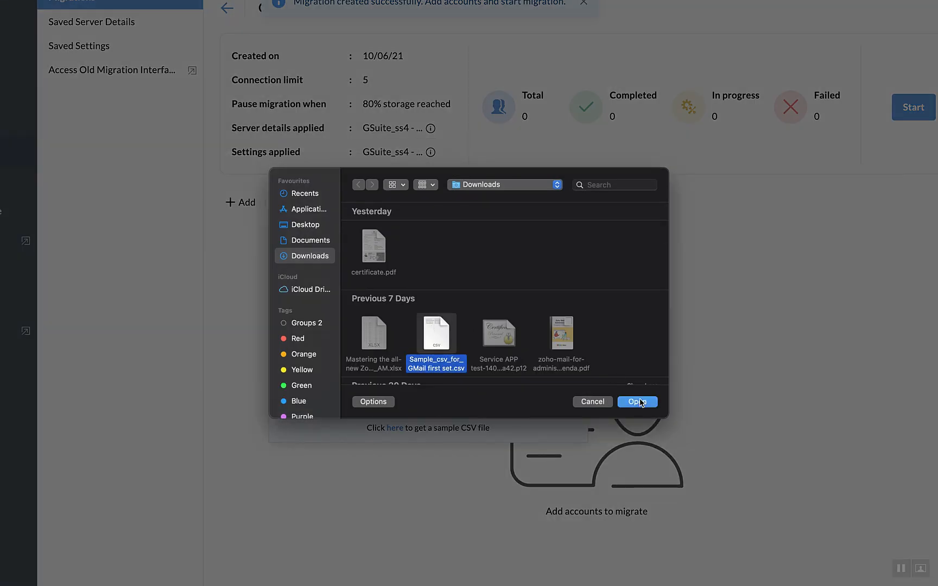
pyautogui.click(638, 401)
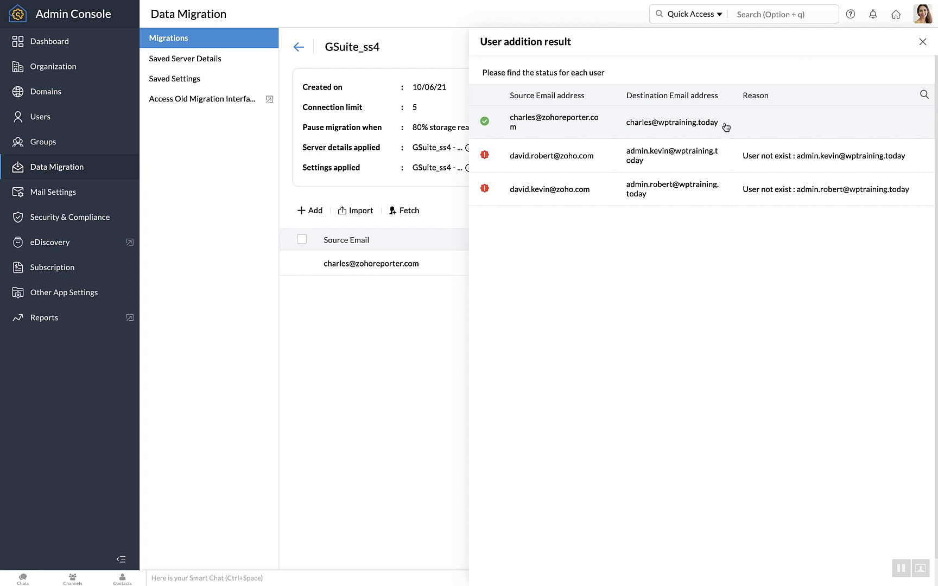
pyautogui.click(922, 43)
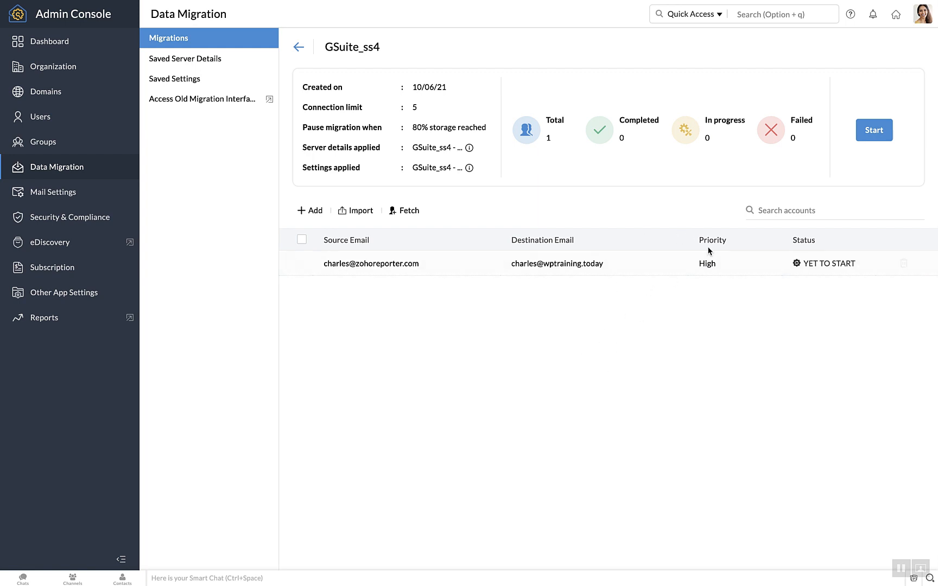
# Delete the queued account, then fetch source users and re-add one selected user to GSuite_ss4.
pyautogui.moveTo(915, 263)
pyautogui.click(869, 265)
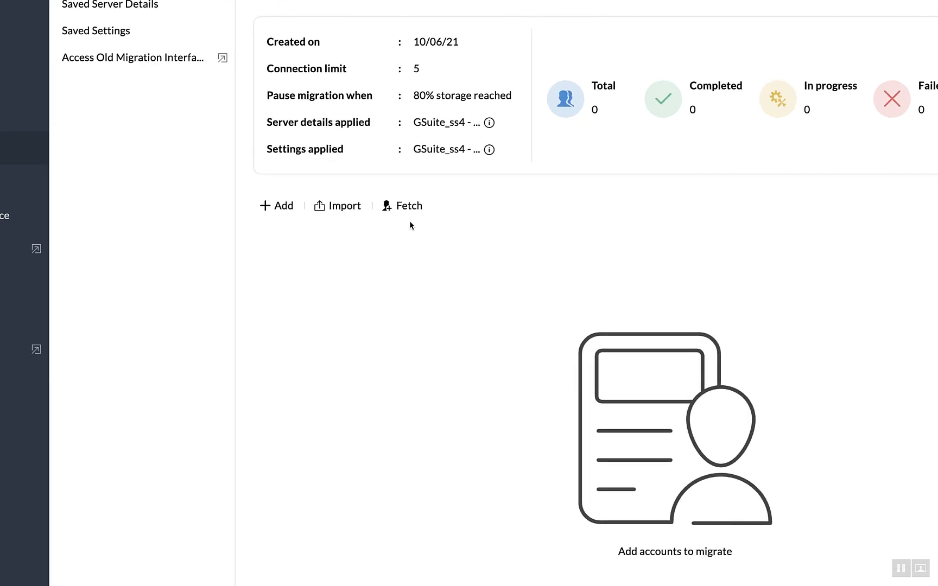
pyautogui.click(409, 211)
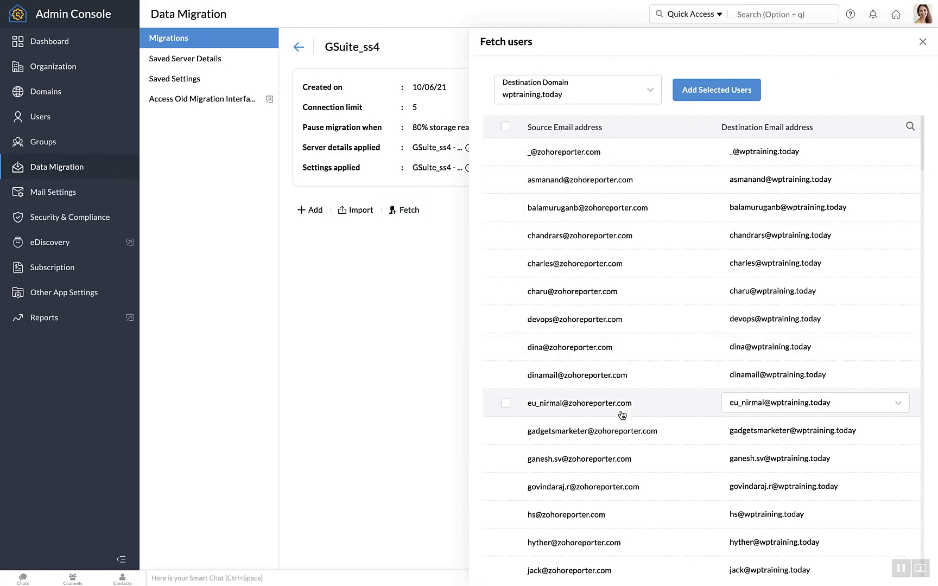
pyautogui.scroll(-5, 622, 416)
pyautogui.scroll(5, 622, 415)
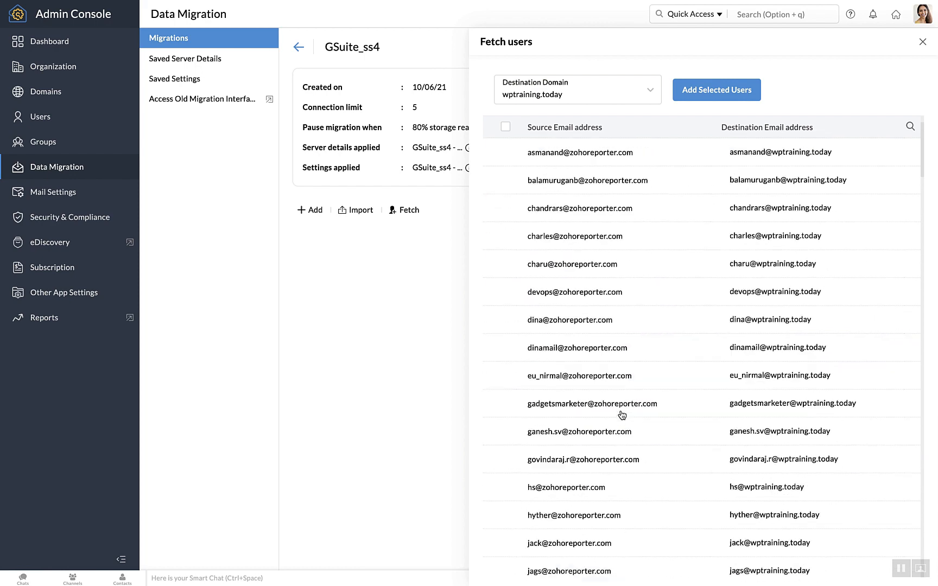
pyautogui.scroll(1, 622, 415)
pyautogui.scroll(-3, 622, 415)
pyautogui.scroll(3, 622, 416)
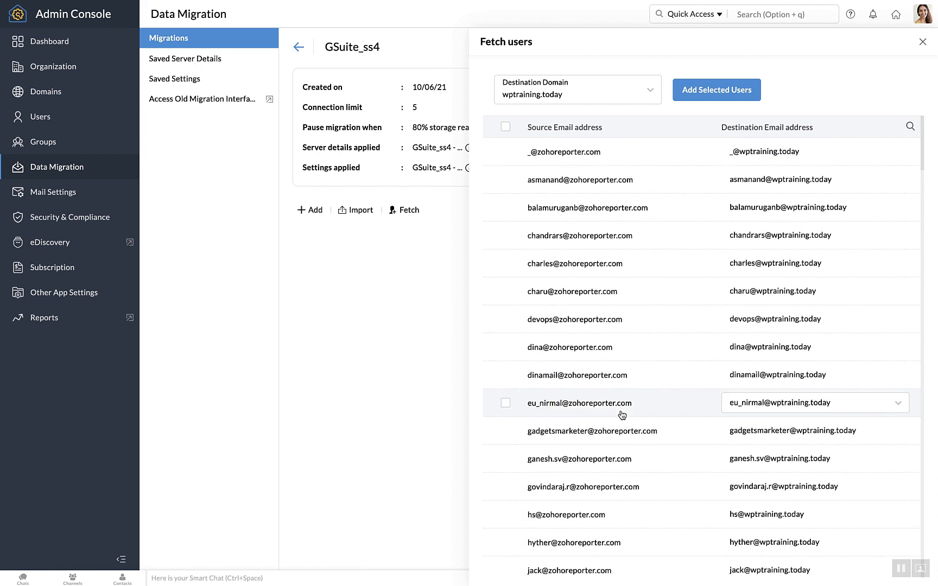
pyautogui.click(506, 264)
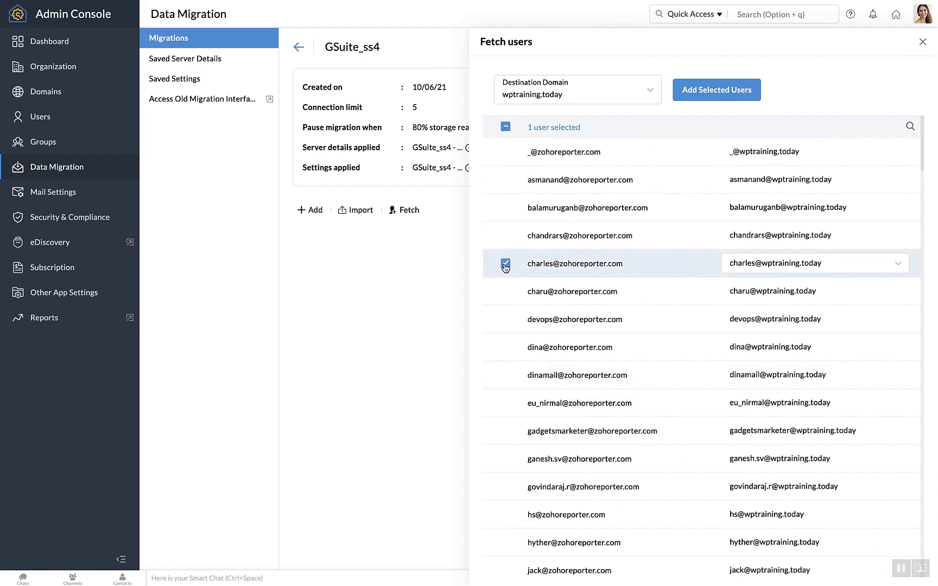
pyautogui.click(710, 96)
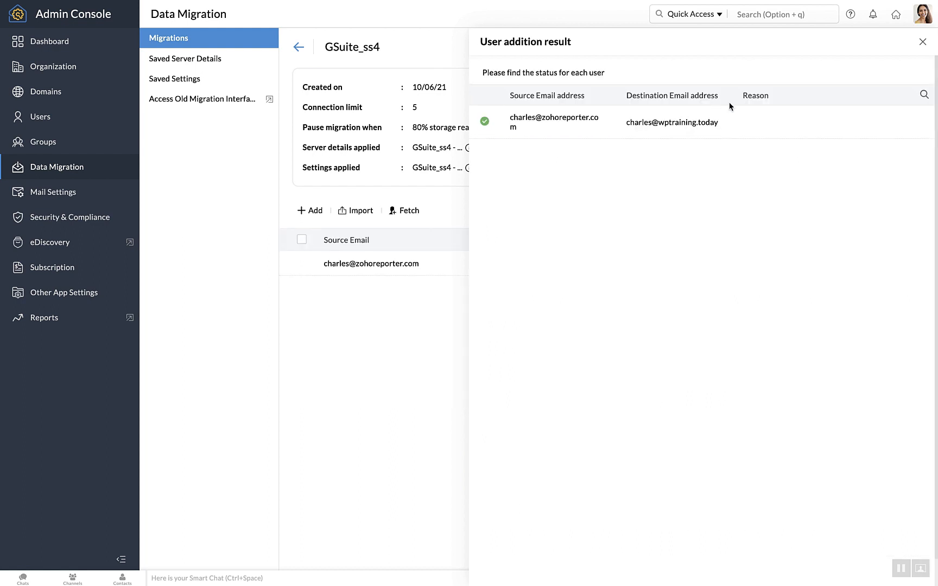
pyautogui.click(922, 43)
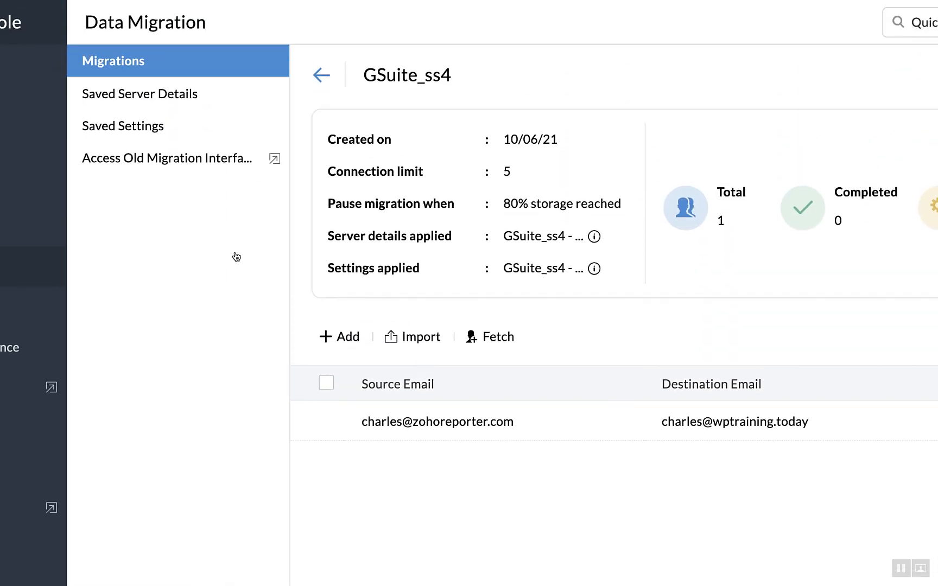
# Check Saved Server Details and Saved Settings for GSuite_ss4, then return to the Migrations list.
pyautogui.click(188, 105)
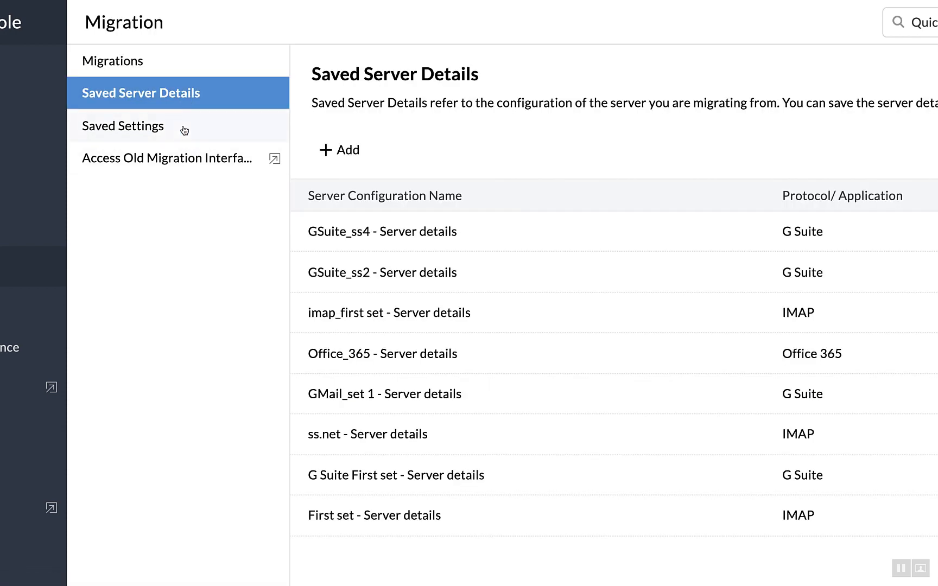
pyautogui.click(184, 133)
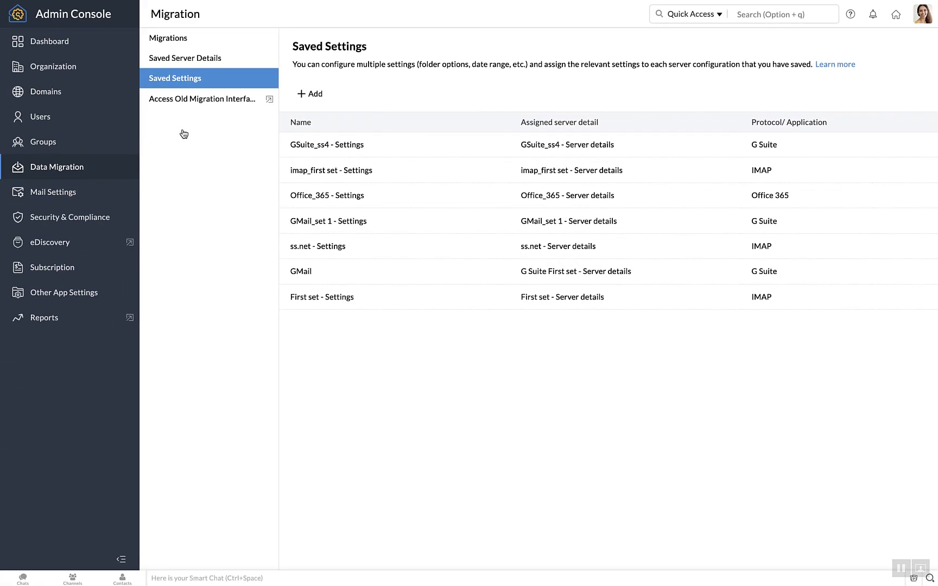
pyautogui.click(195, 40)
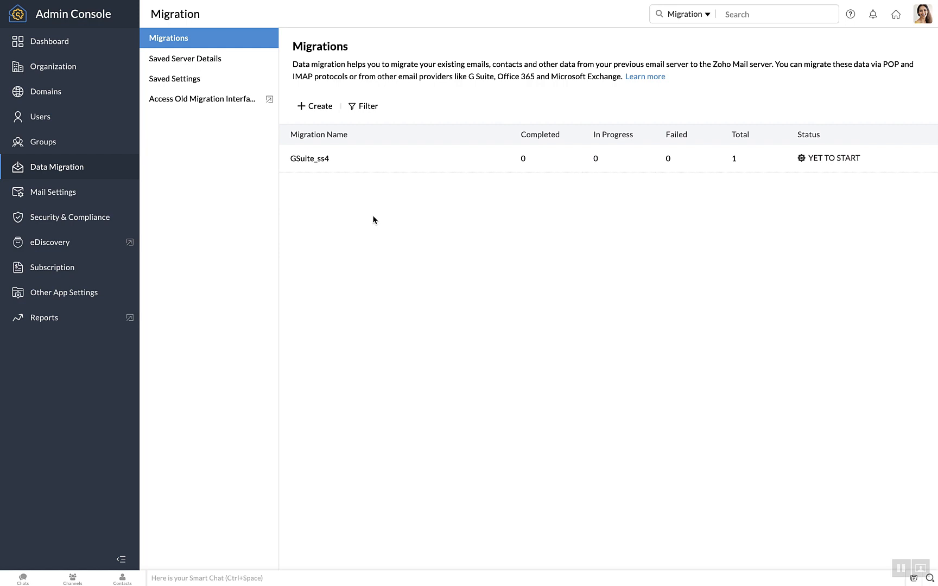
# Start a new migration with new server details, choosing Office 365 as the source.
pyautogui.click(315, 106)
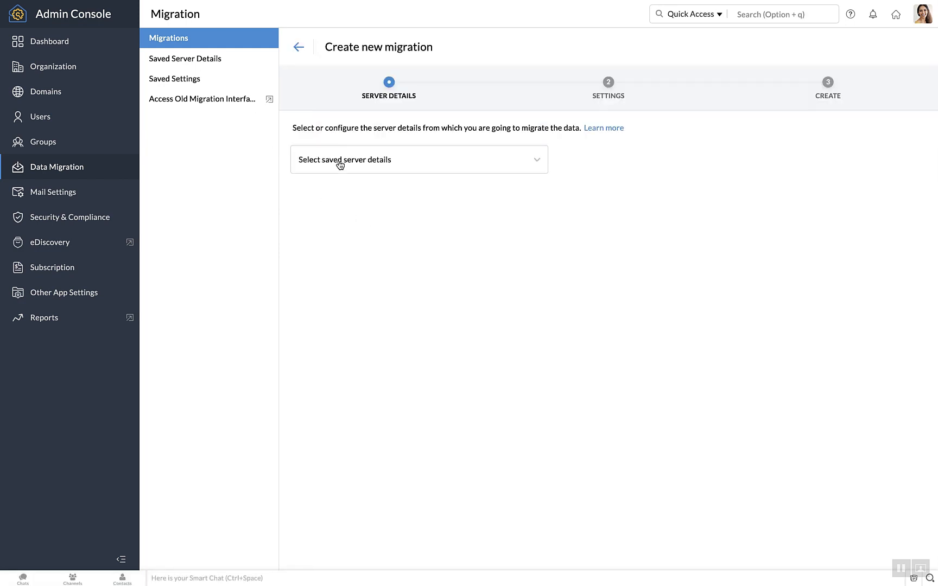
pyautogui.click(339, 163)
pyautogui.click(340, 319)
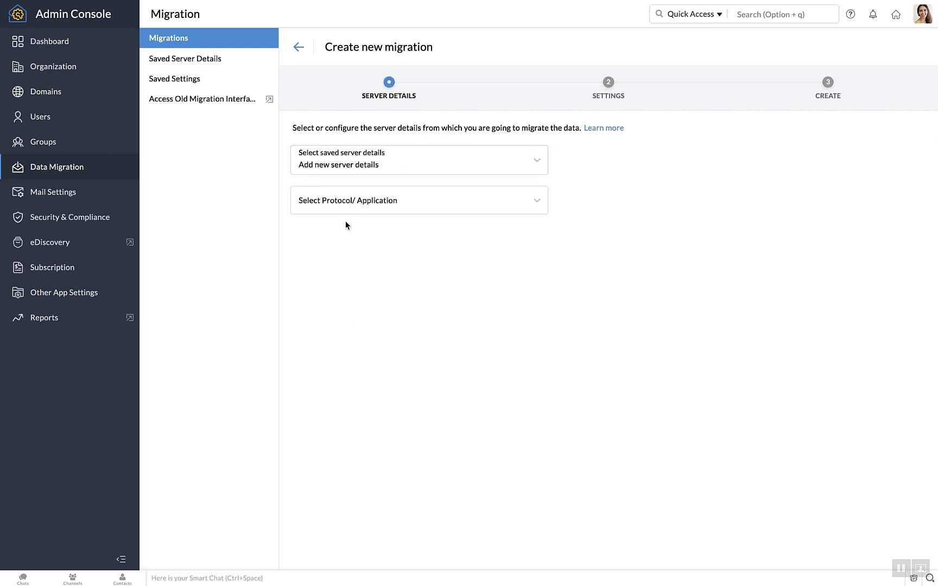
pyautogui.click(346, 204)
pyautogui.click(348, 249)
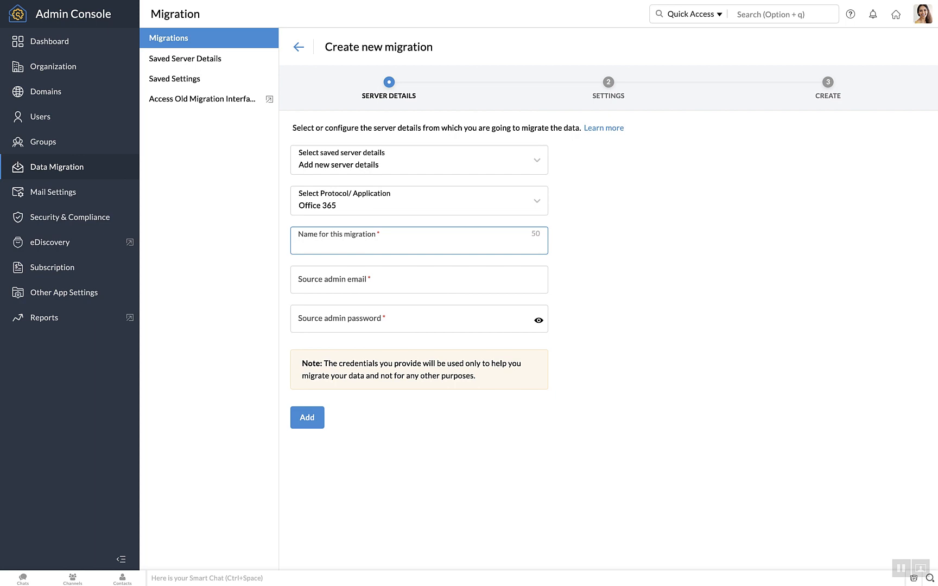
# Name the server details 'Office365_ss3', enter the source admin email and password, and add them.
pyautogui.write('Office365_ss3')
pyautogui.click(368, 282)
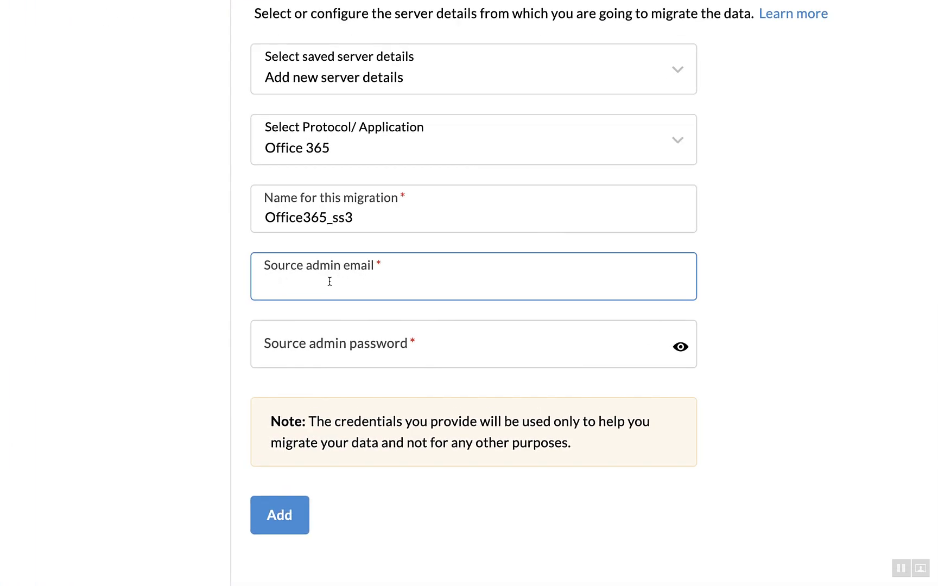
pyautogui.click(372, 346)
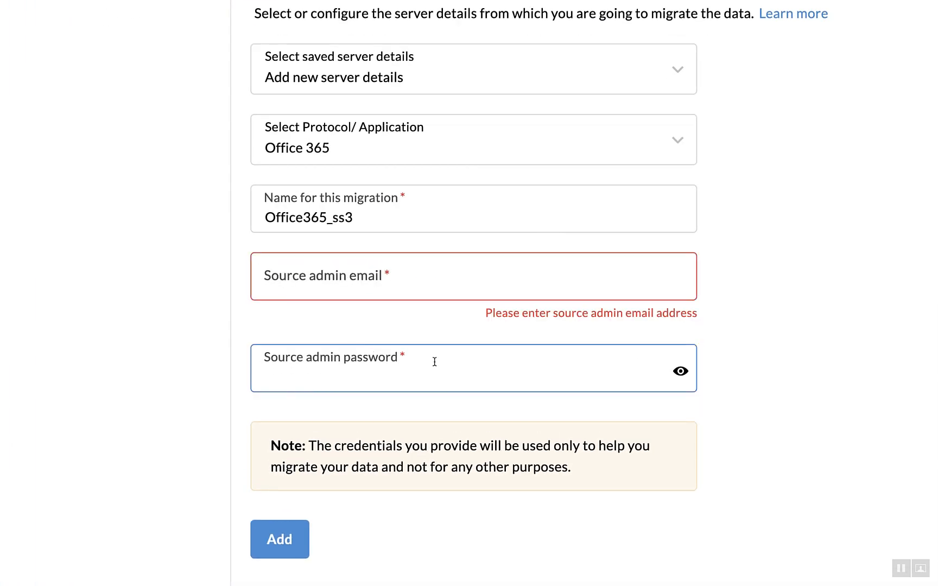
pyautogui.click(432, 273)
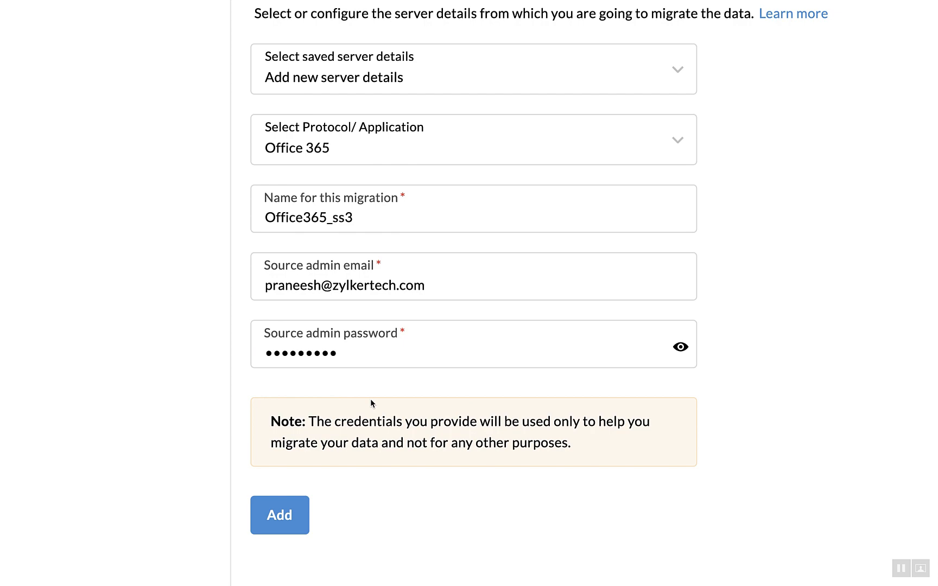
pyautogui.click(302, 509)
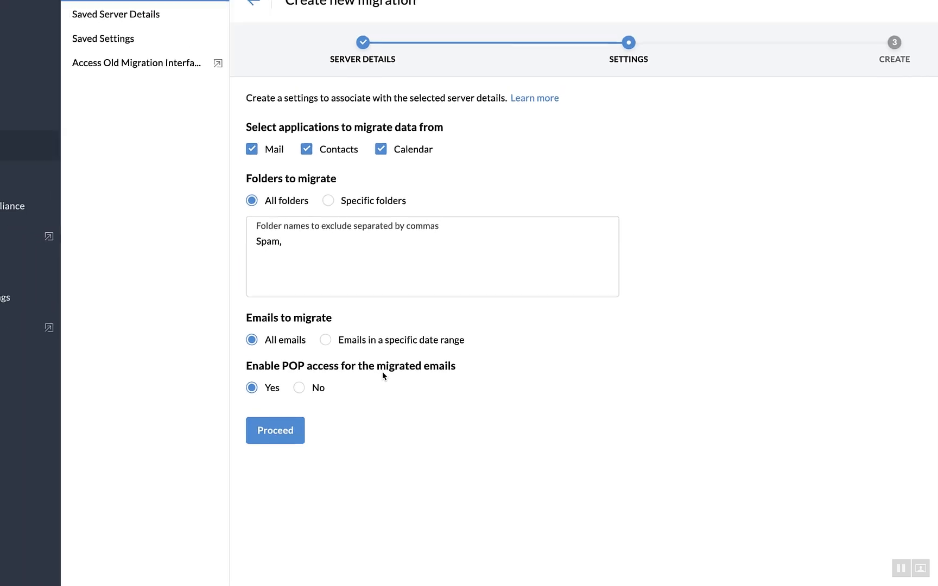
# Create the Office365_ss3 migration with the default connection limit 5 and 80% storage pause.
pyautogui.click(289, 424)
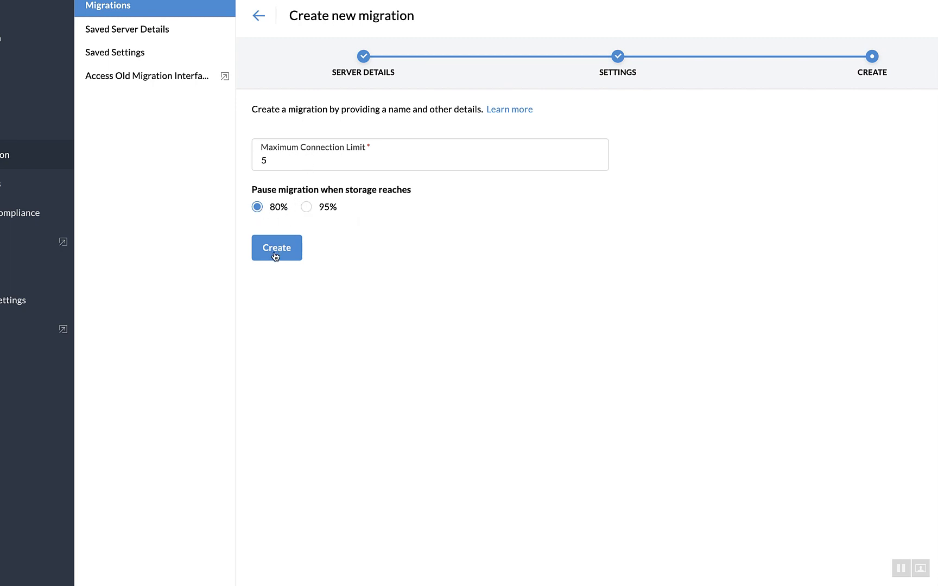
pyautogui.click(276, 248)
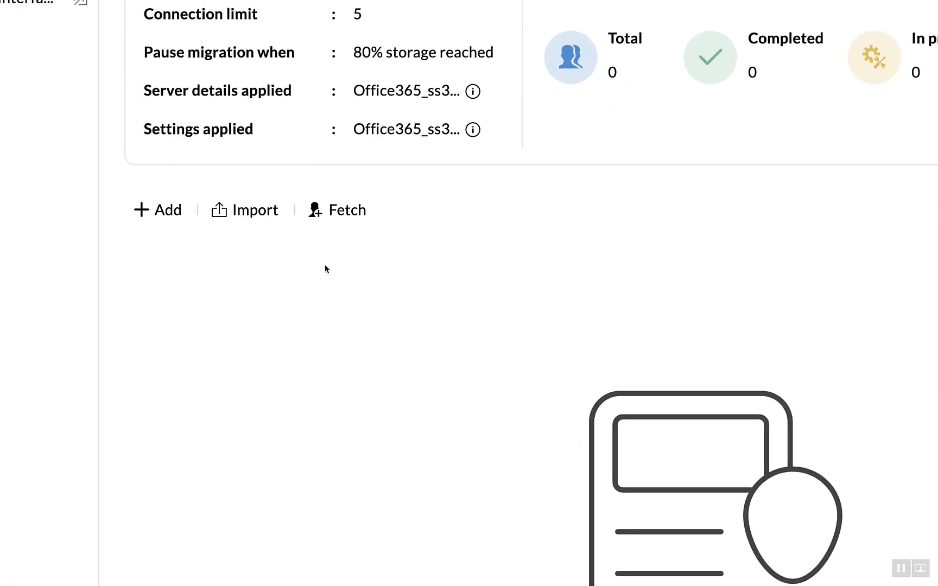
pyautogui.click(170, 212)
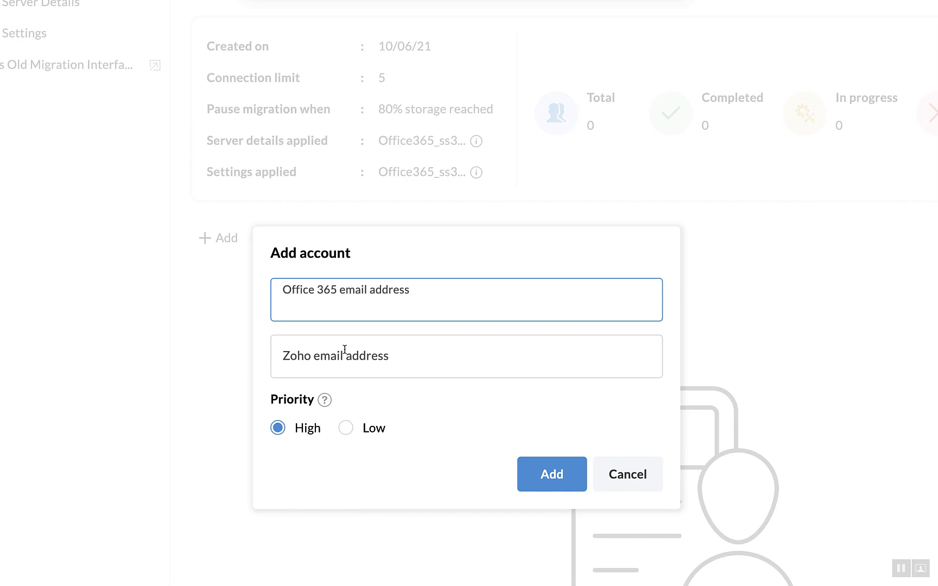
pyautogui.click(637, 486)
pyautogui.click(292, 238)
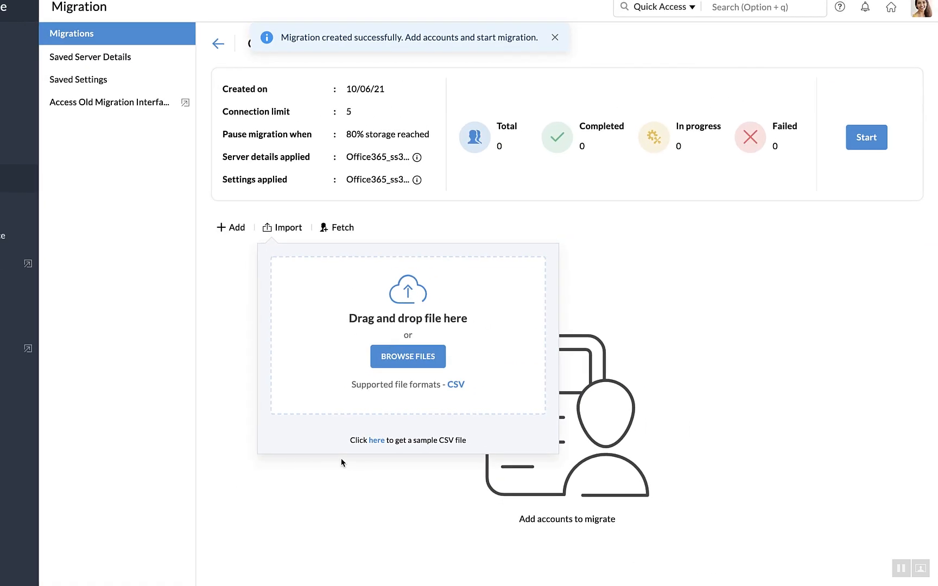
pyautogui.click(340, 229)
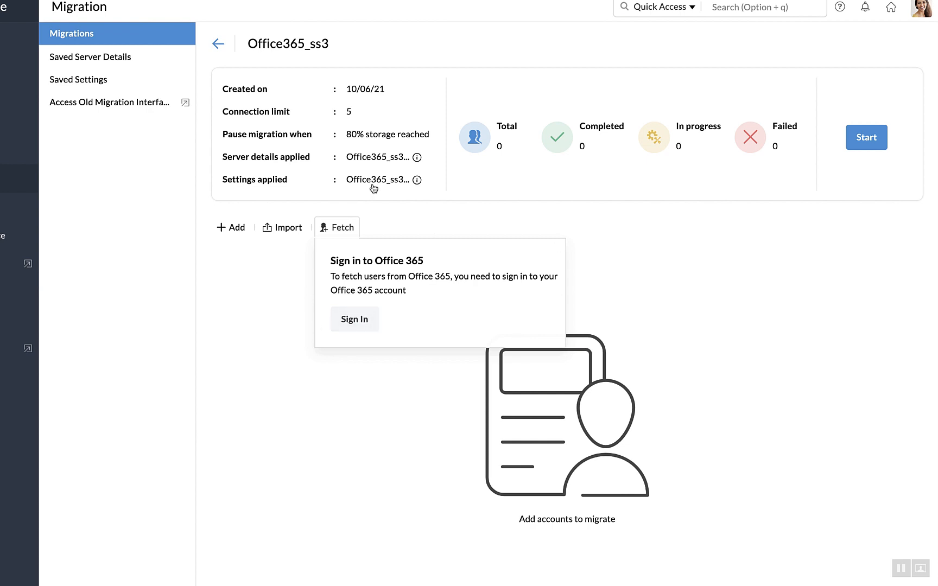
pyautogui.click(637, 337)
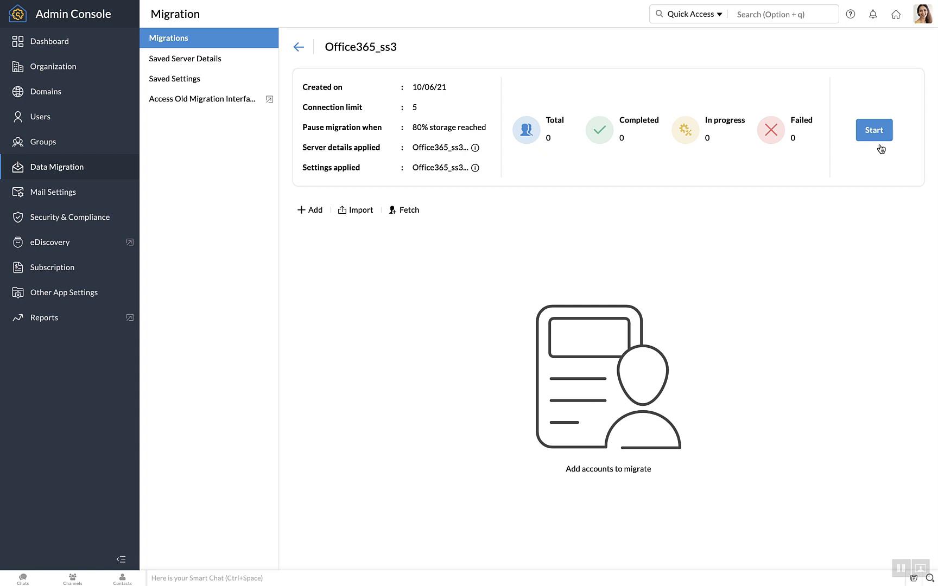
# Return to the migrations list, then start a new migration with new Microsoft Exchange server details.
pyautogui.click(298, 46)
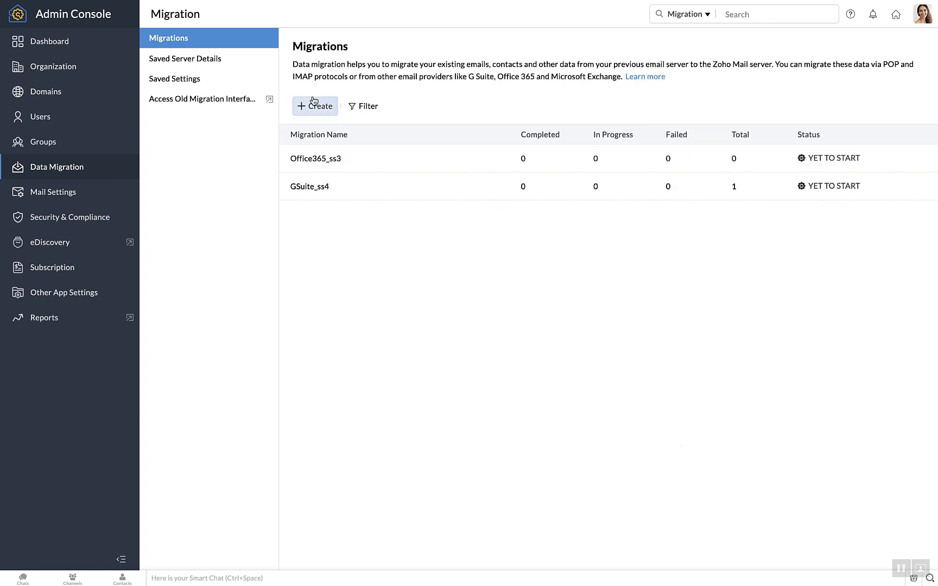
pyautogui.click(314, 103)
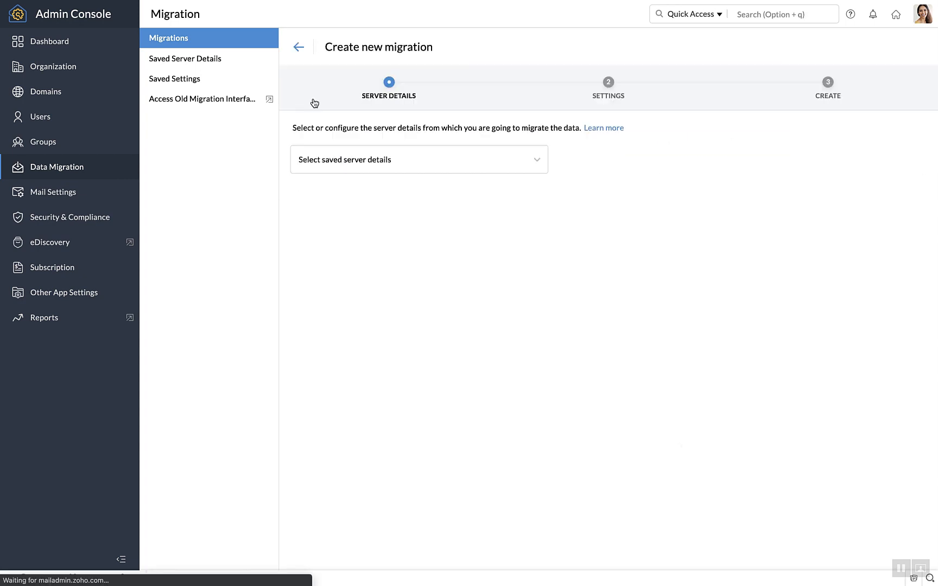
pyautogui.click(354, 161)
pyautogui.click(365, 320)
pyautogui.click(366, 203)
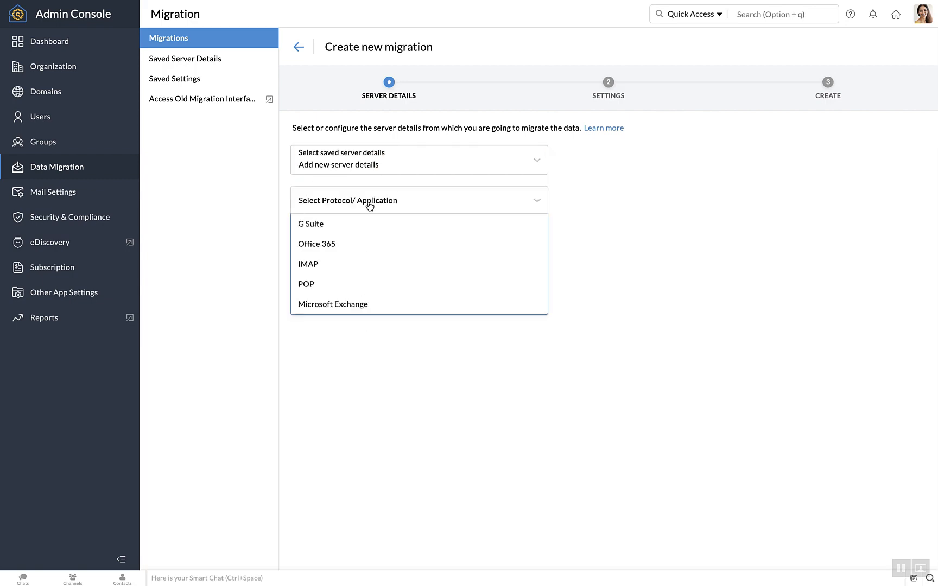
pyautogui.click(363, 303)
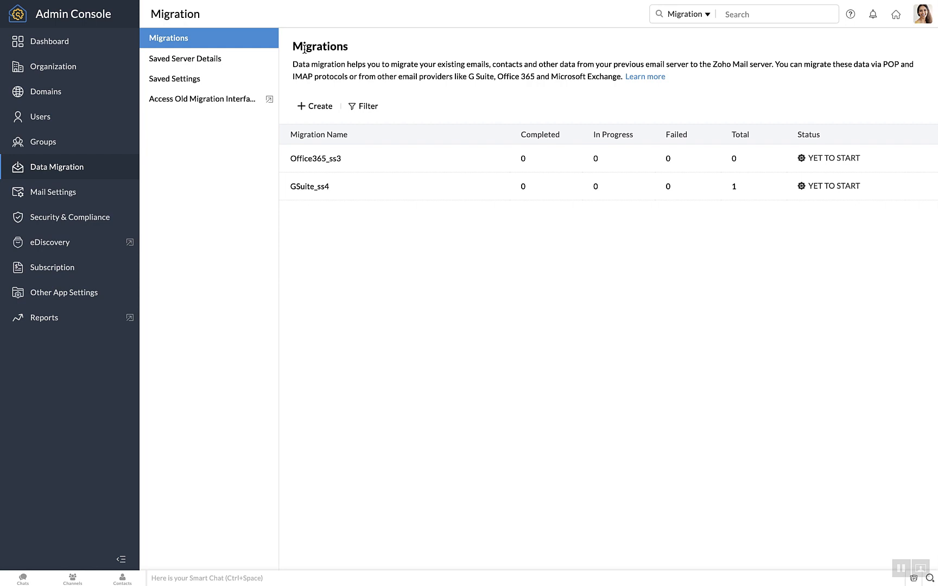
# Start a new migration using new server details with IMAP as the protocol.
pyautogui.click(314, 104)
pyautogui.click(327, 163)
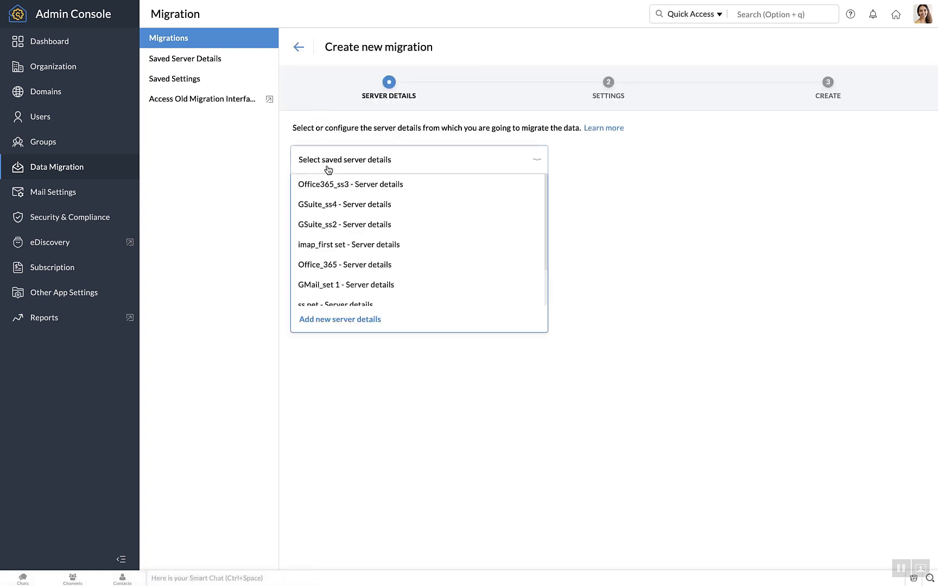
pyautogui.click(339, 316)
pyautogui.click(367, 198)
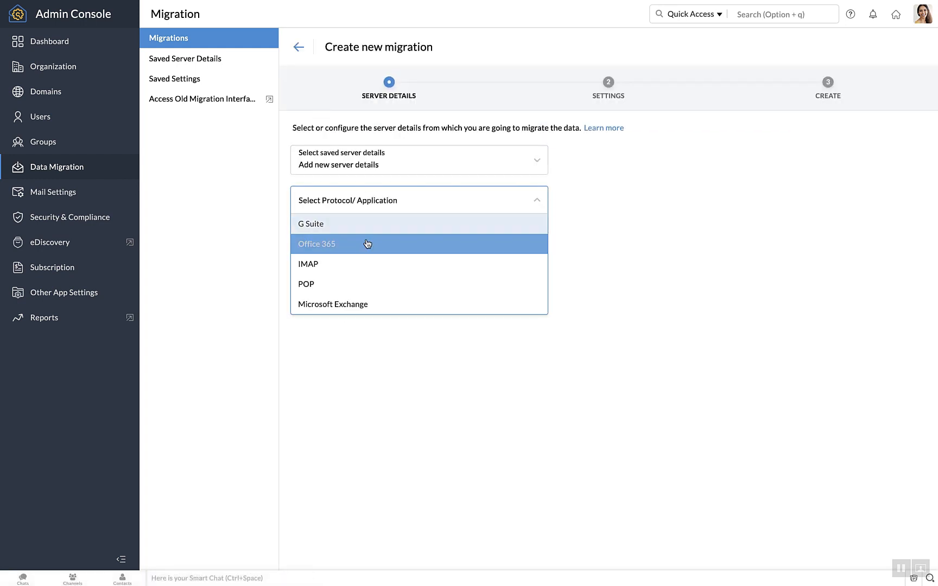
pyautogui.click(367, 264)
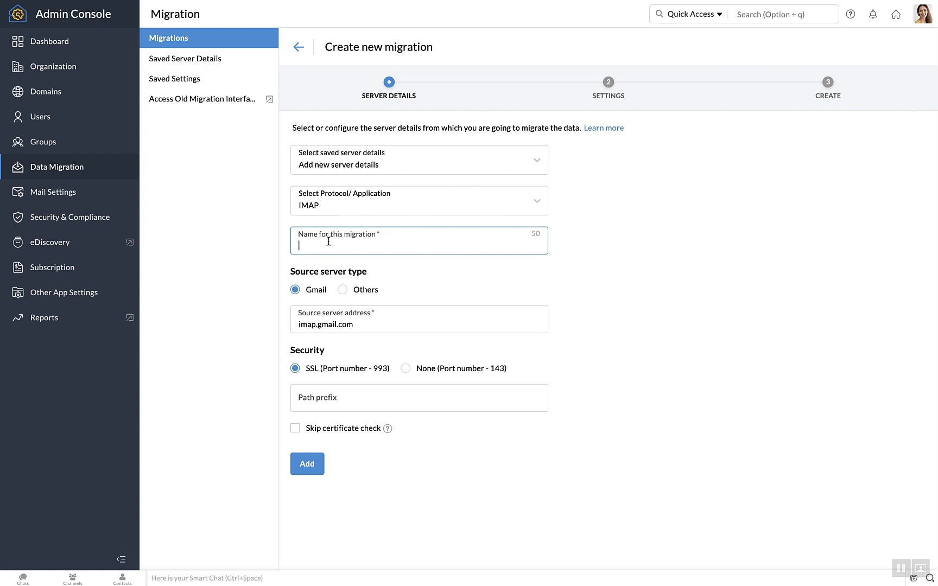
# Name it IMAP-ss7, set server type Others, path prefix inbox, and skip the certificate check.
pyautogui.write('IMAP-ss7')
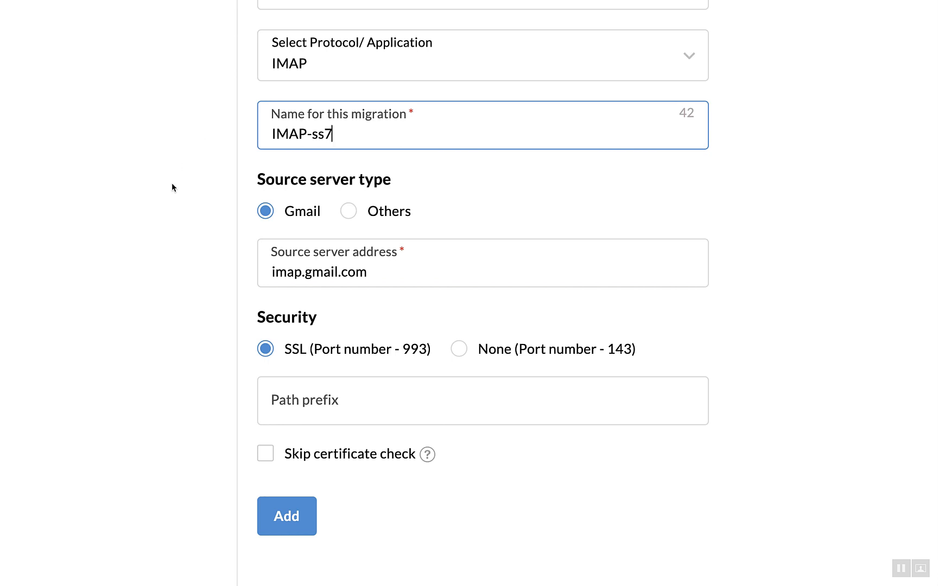
pyautogui.click(320, 229)
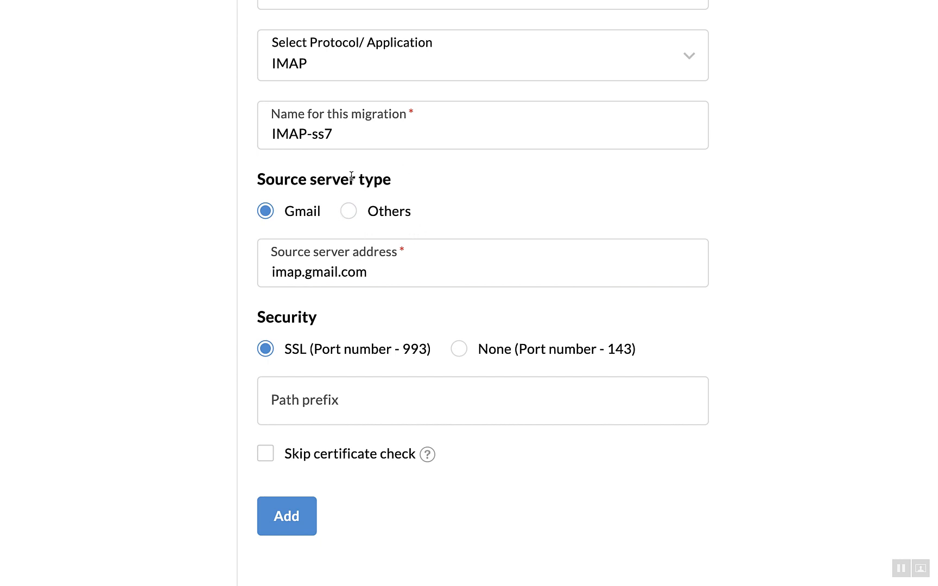
pyautogui.click(349, 216)
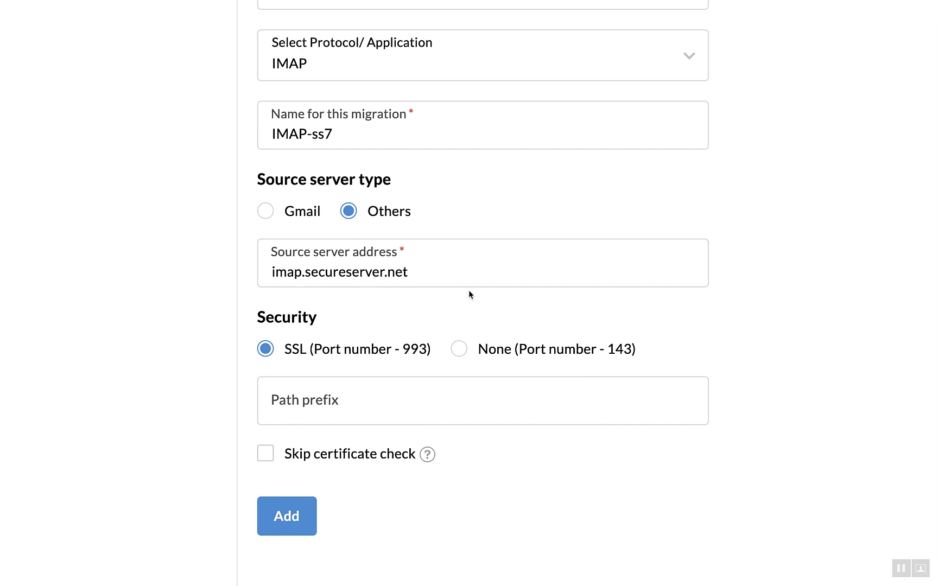
pyautogui.scroll(-1, 375, 350)
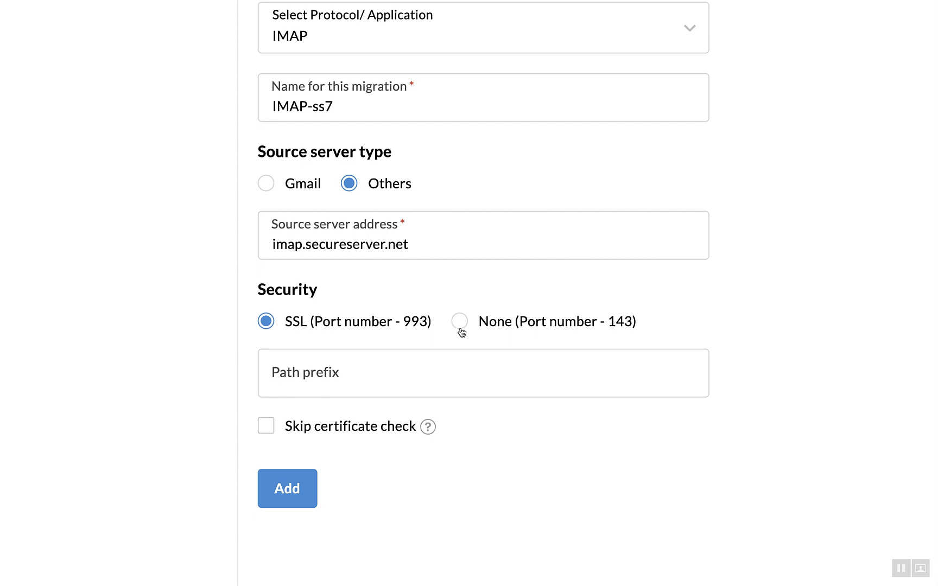
pyautogui.click(377, 369)
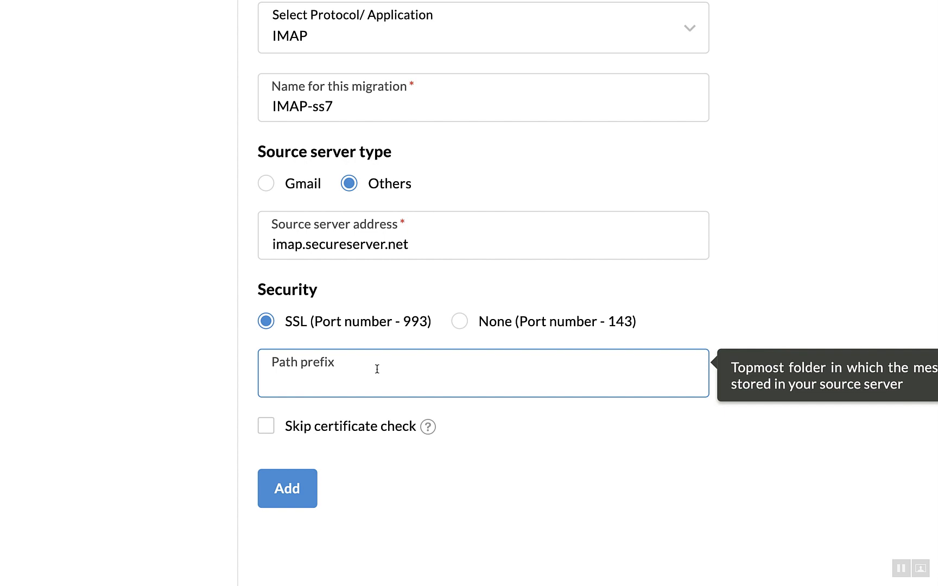
pyautogui.write('inbox')
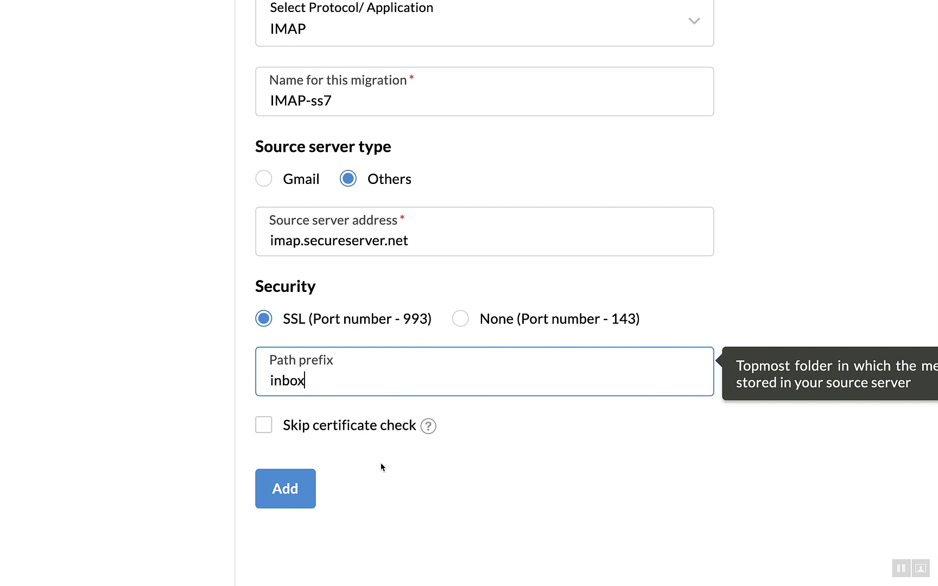
pyautogui.click(349, 426)
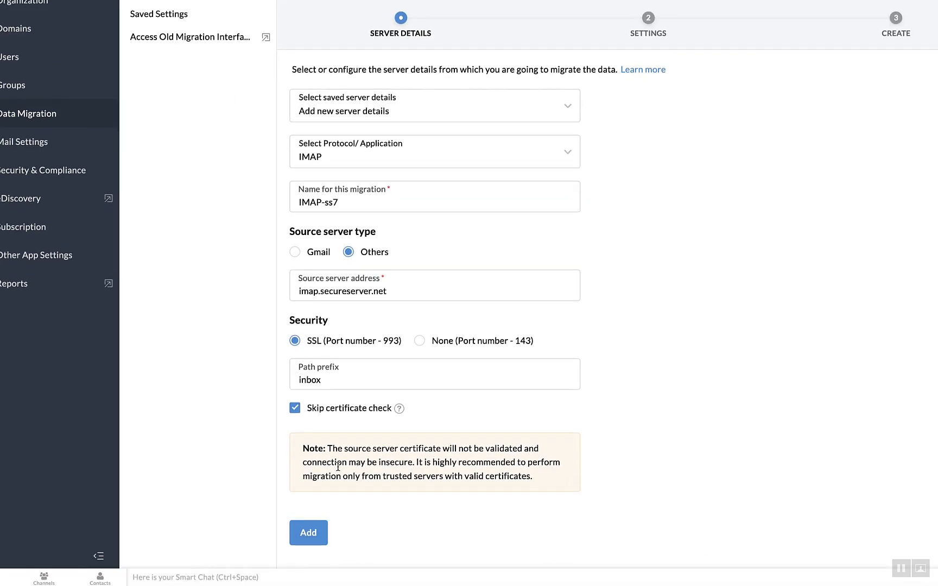
# Submit the IMAP-ss7 server details and create the migration with connection limit 5 and 80% pause.
pyautogui.click(311, 533)
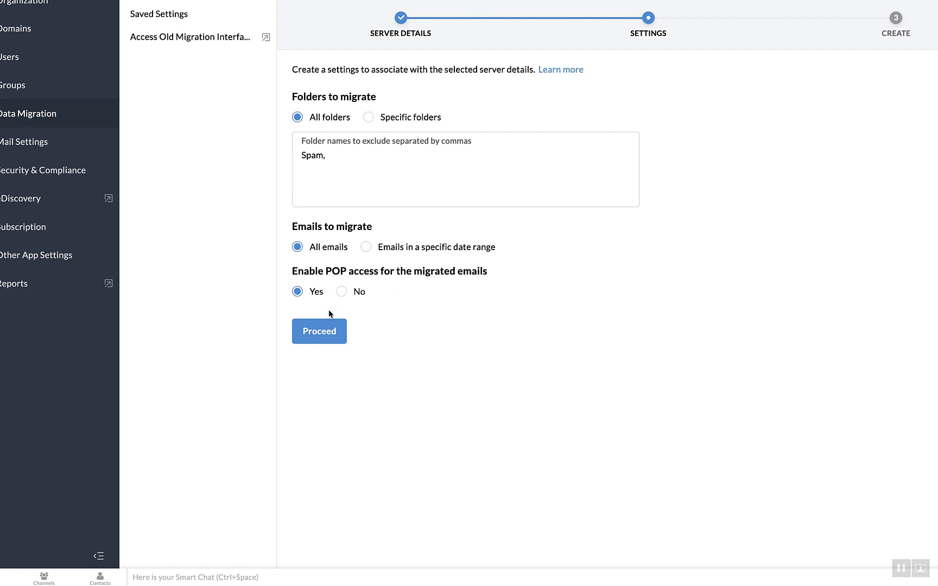
pyautogui.click(323, 336)
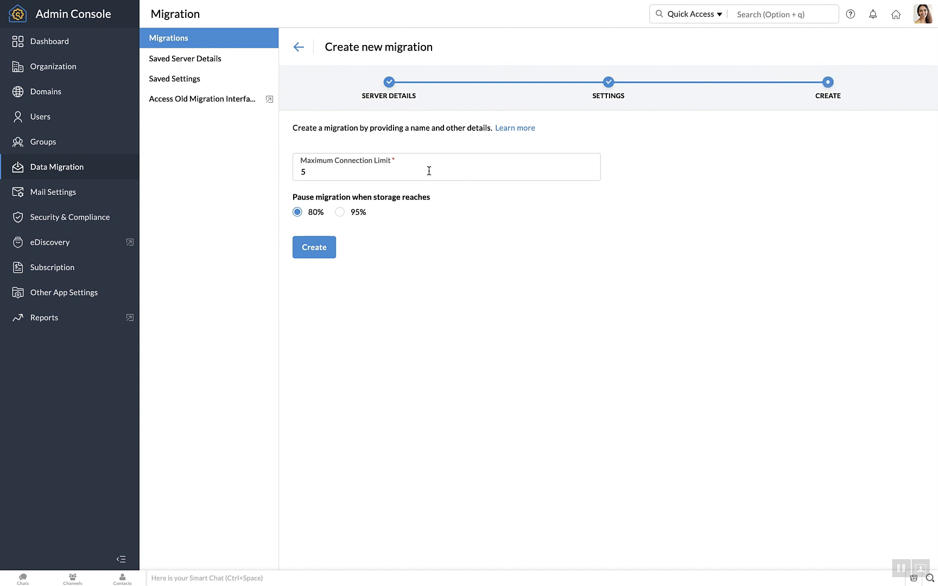
pyautogui.click(313, 249)
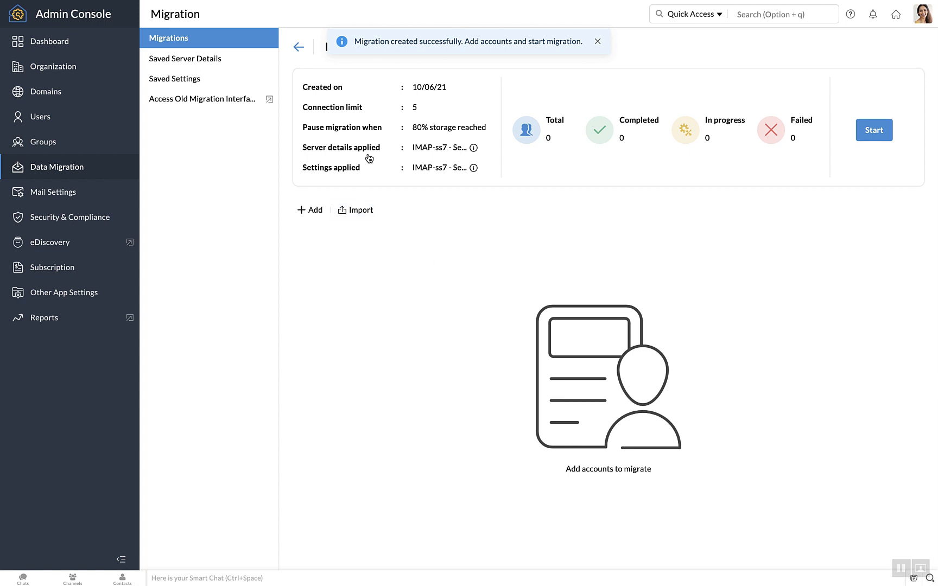
# Open the Add account dialog for the new migration, then cancel without adding any account.
pyautogui.click(306, 212)
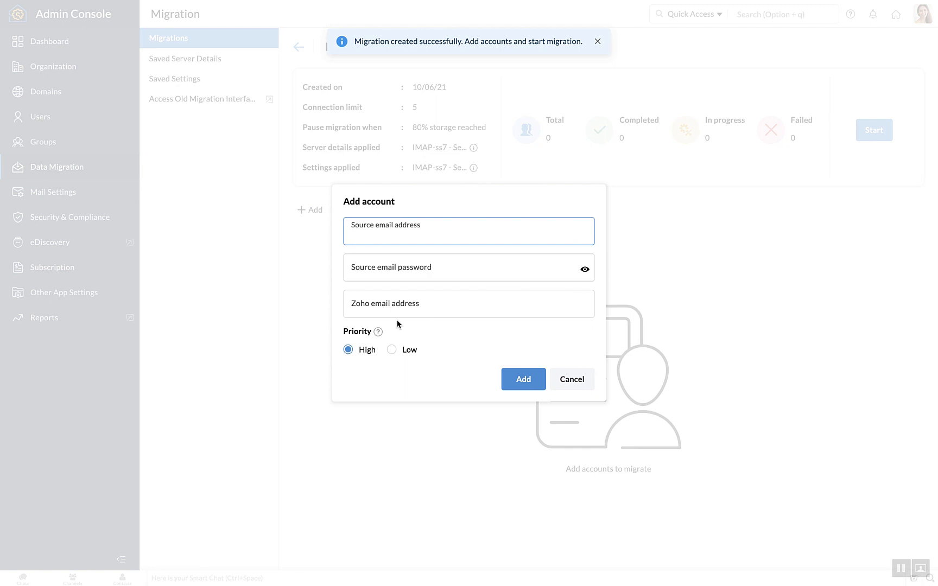
pyautogui.click(417, 272)
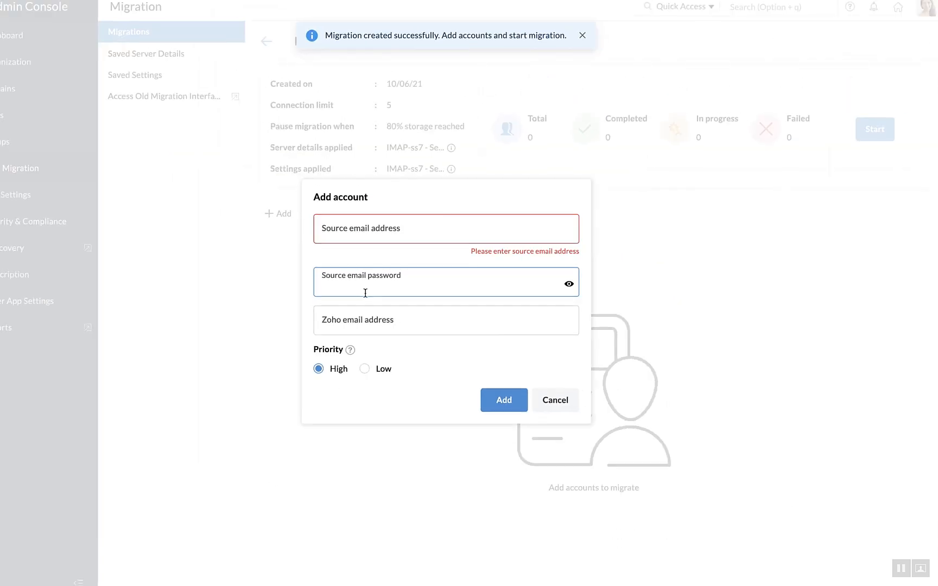
pyautogui.click(572, 386)
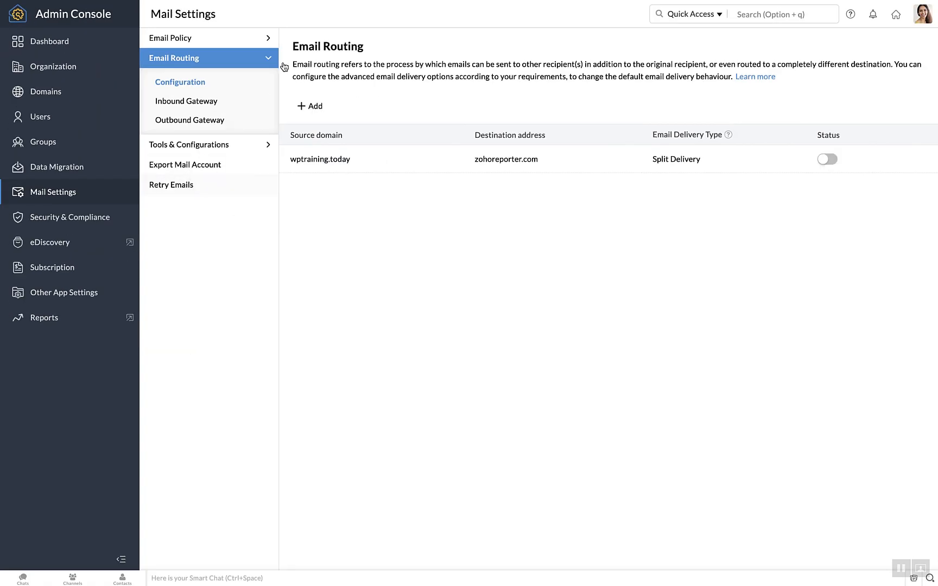
# Start a new routing entry for wptraining.today, keeping that domain selected in the dropdown.
pyautogui.click(312, 107)
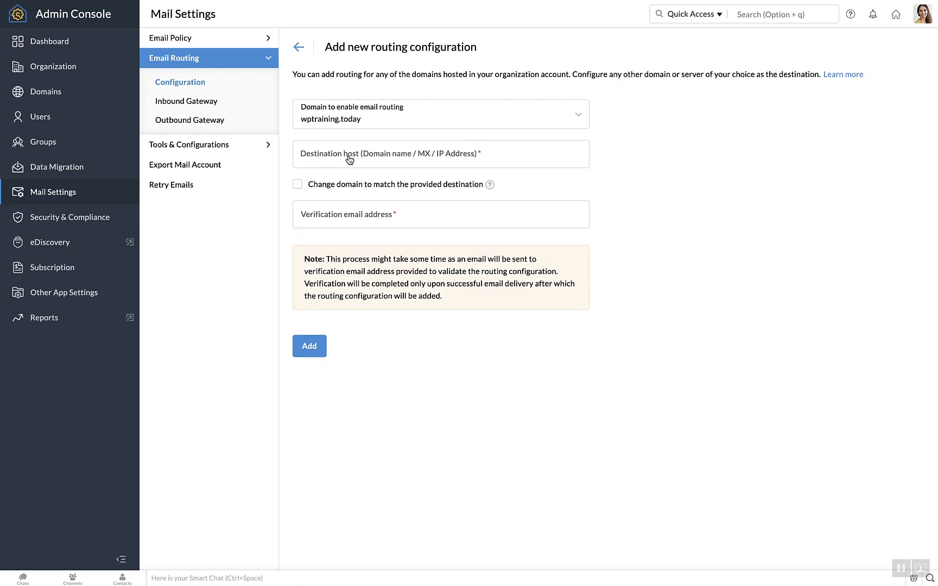
pyautogui.click(418, 114)
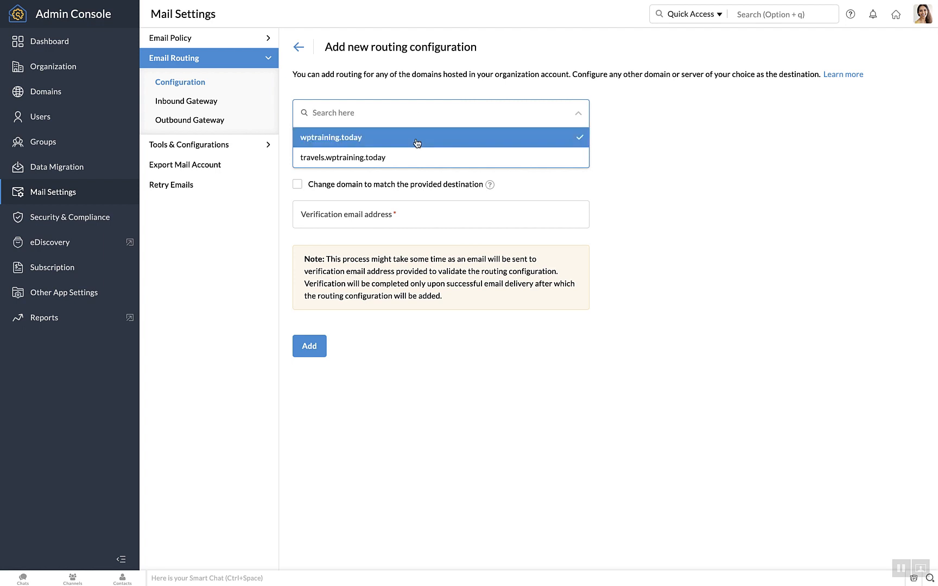
pyautogui.click(415, 139)
pyautogui.click(415, 154)
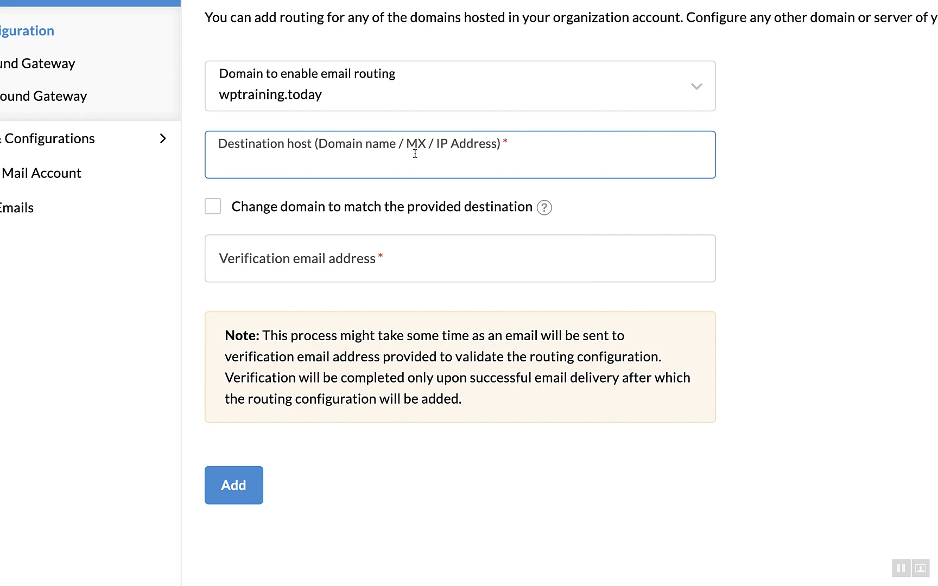
pyautogui.click(409, 253)
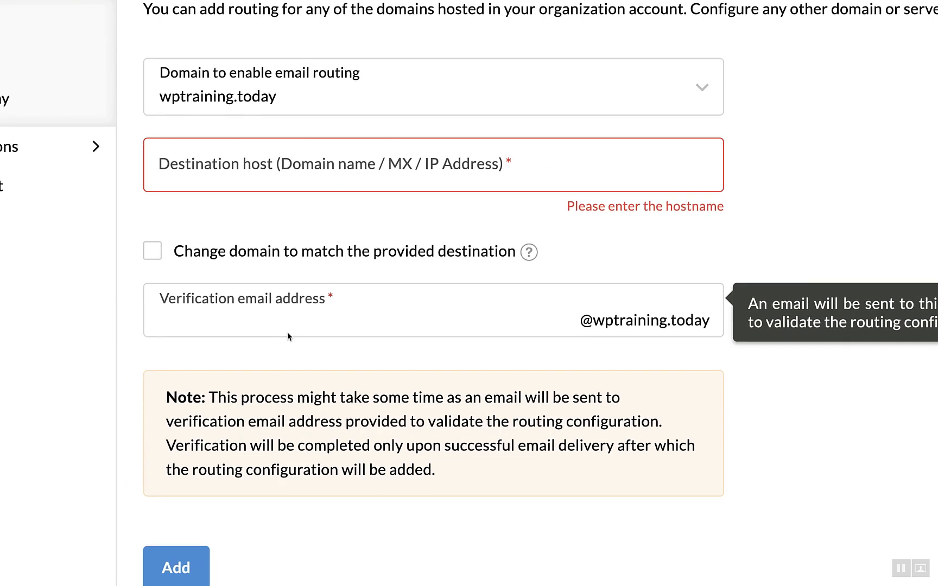
pyautogui.click(304, 171)
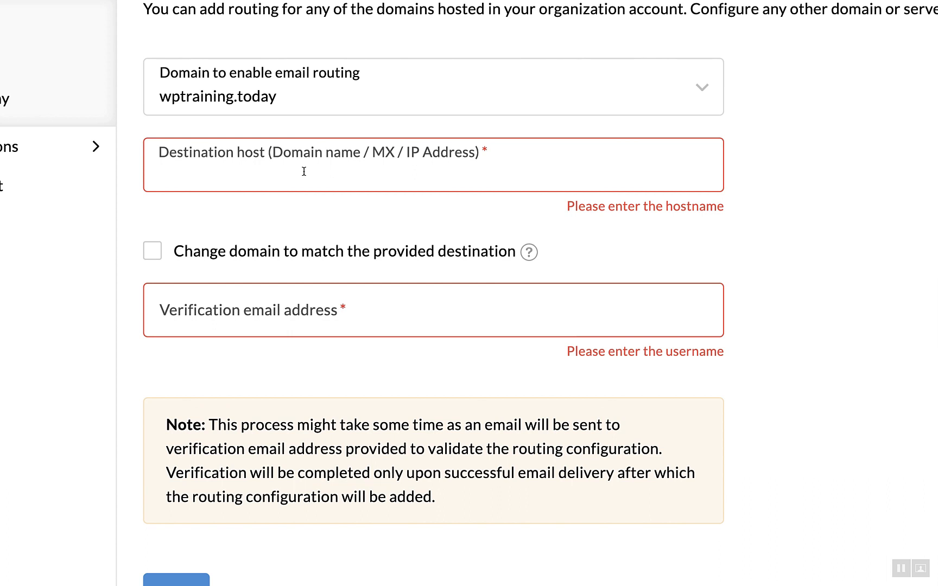
# Set destination host zohoreporter.com, enable domain matching, and enter the verification email username.
pyautogui.write('zohorepor')
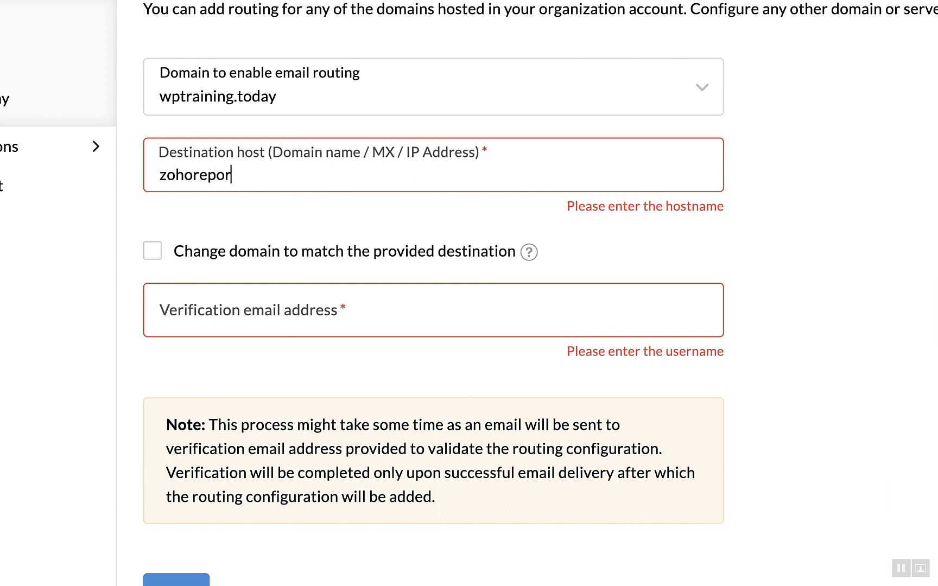
pyautogui.write('ter.com')
pyautogui.click(317, 332)
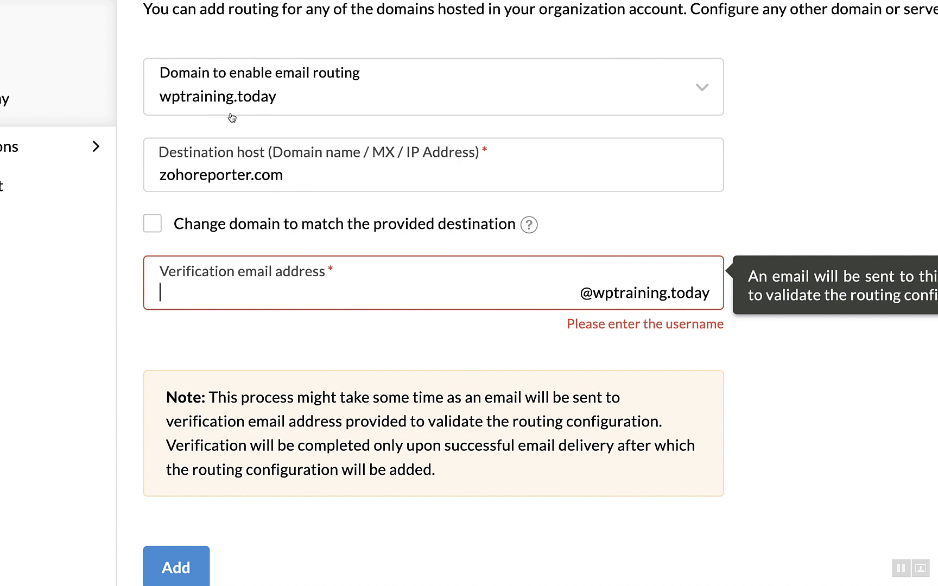
pyautogui.click(216, 232)
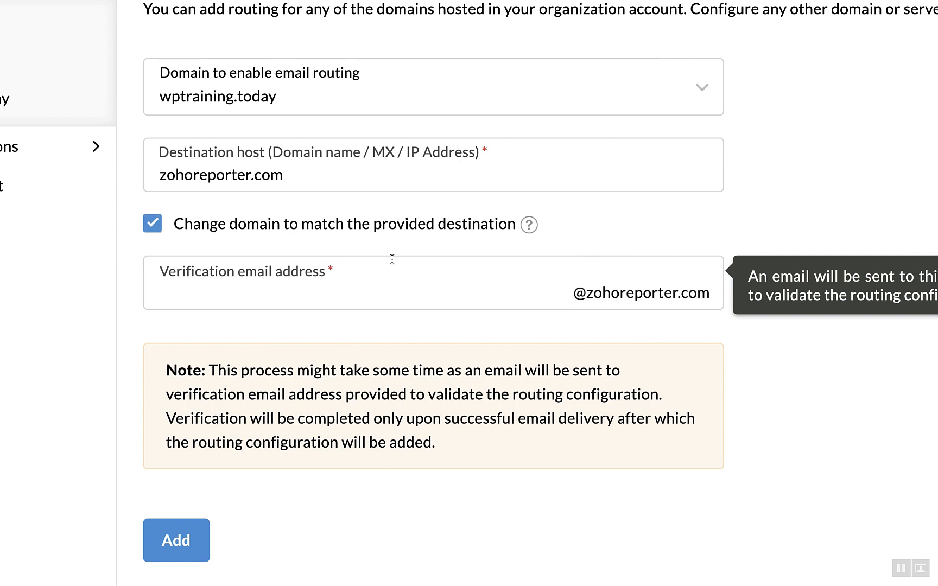
pyautogui.click(445, 443)
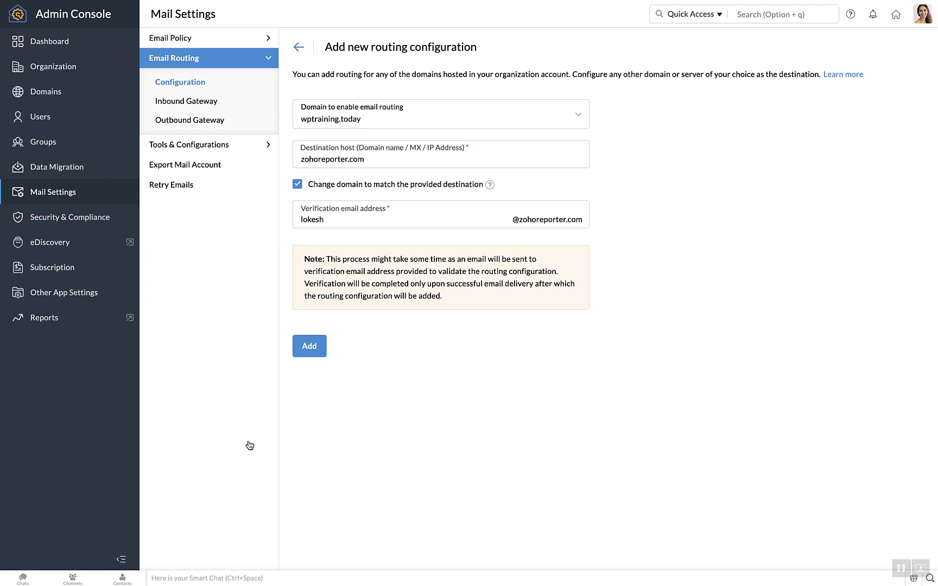
pyautogui.click(309, 346)
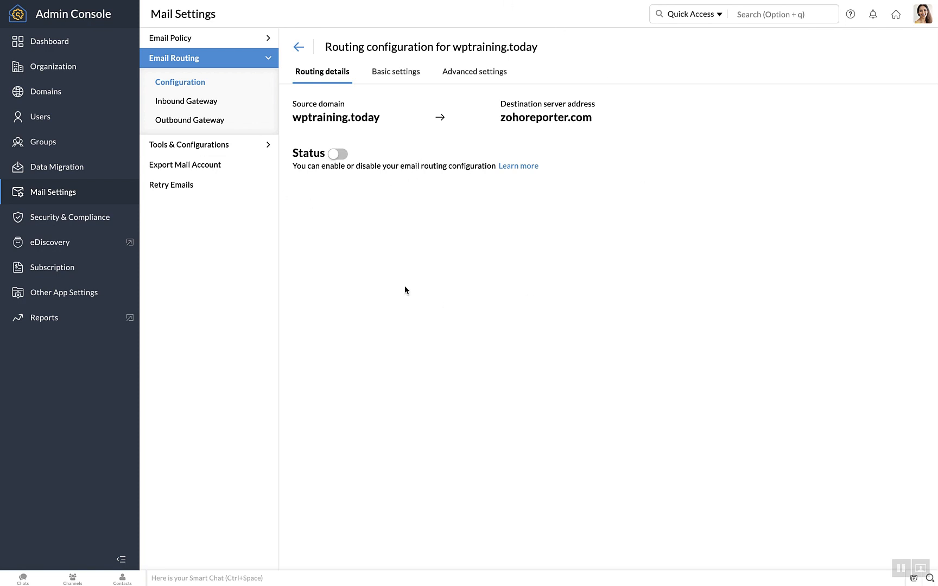
pyautogui.click(408, 73)
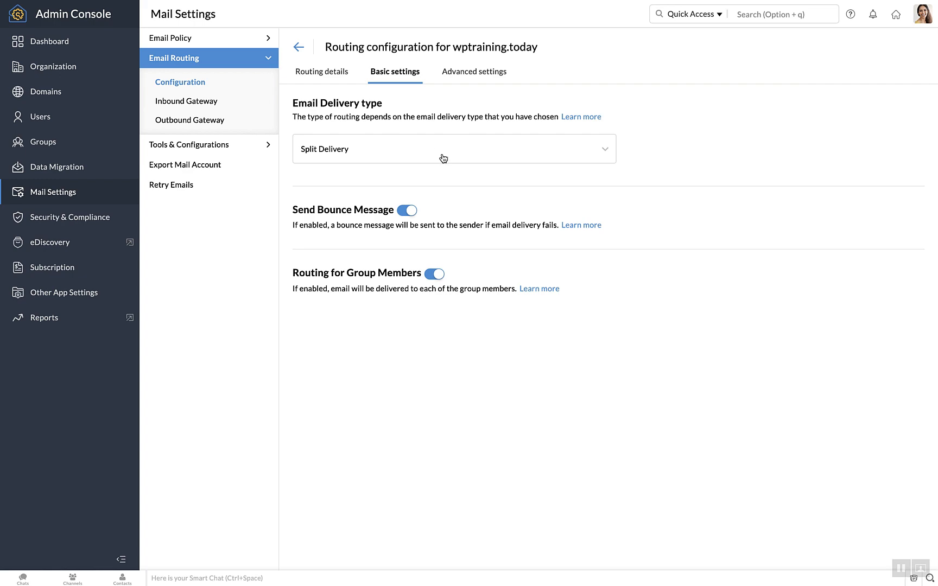
pyautogui.click(481, 67)
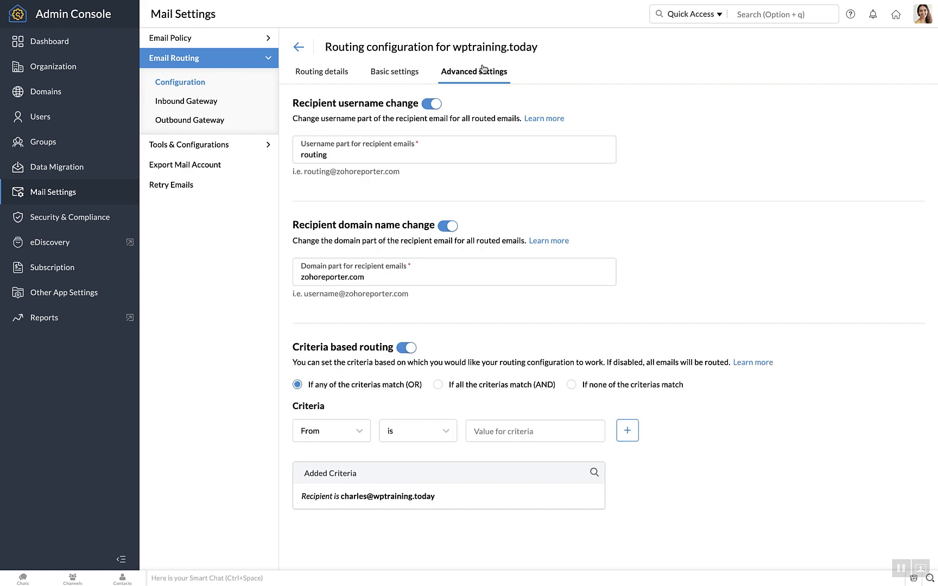
pyautogui.click(380, 79)
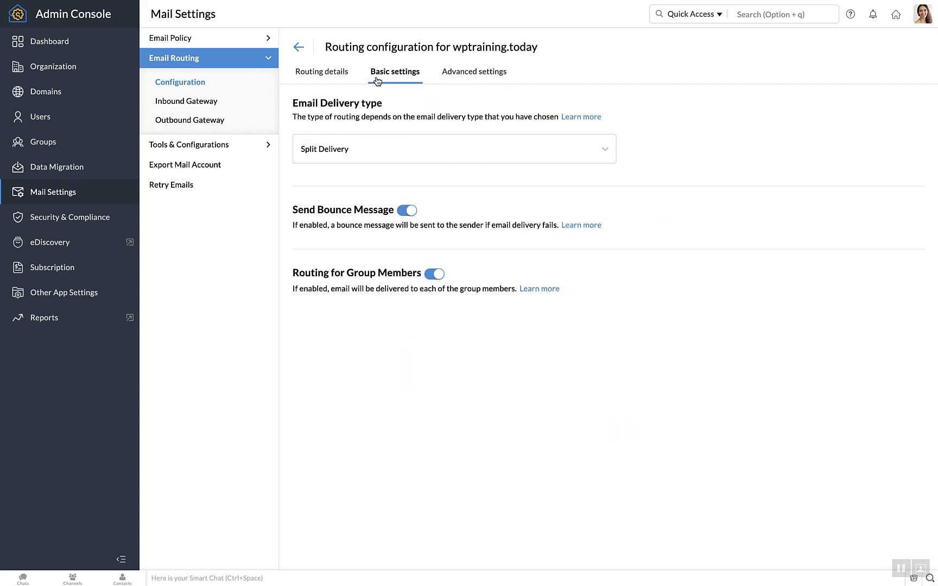
pyautogui.click(480, 82)
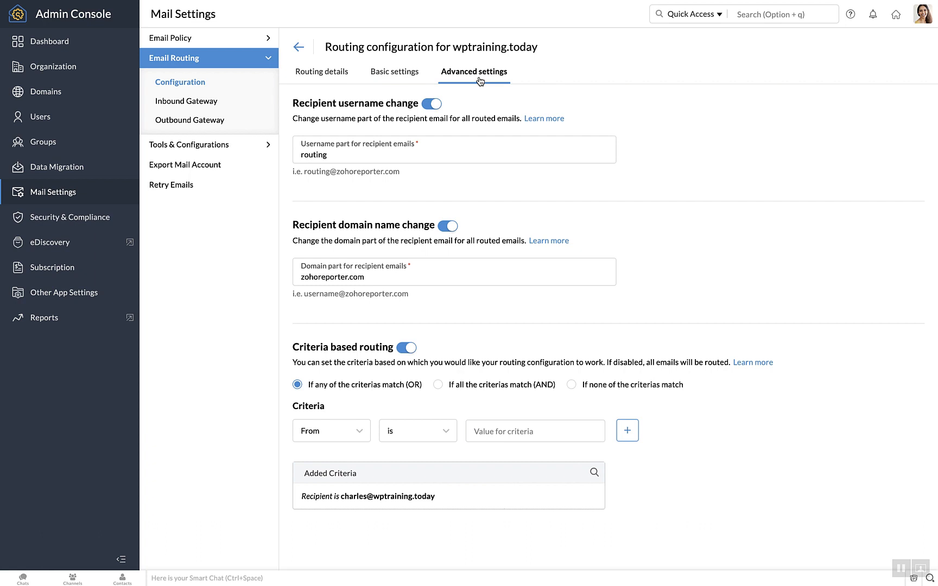
pyautogui.click(396, 80)
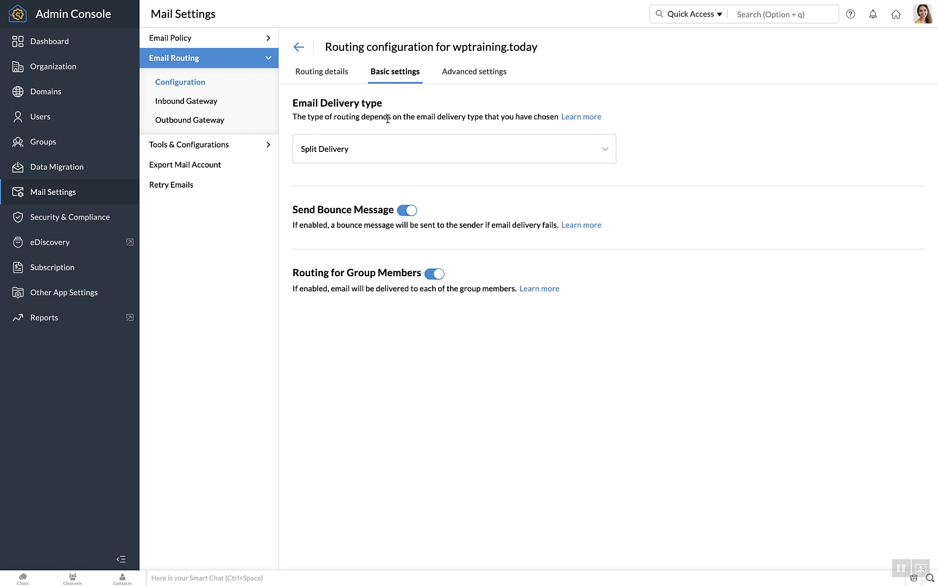
# Show the Email Delivery type options for the wptraining.today route.
pyautogui.click(396, 145)
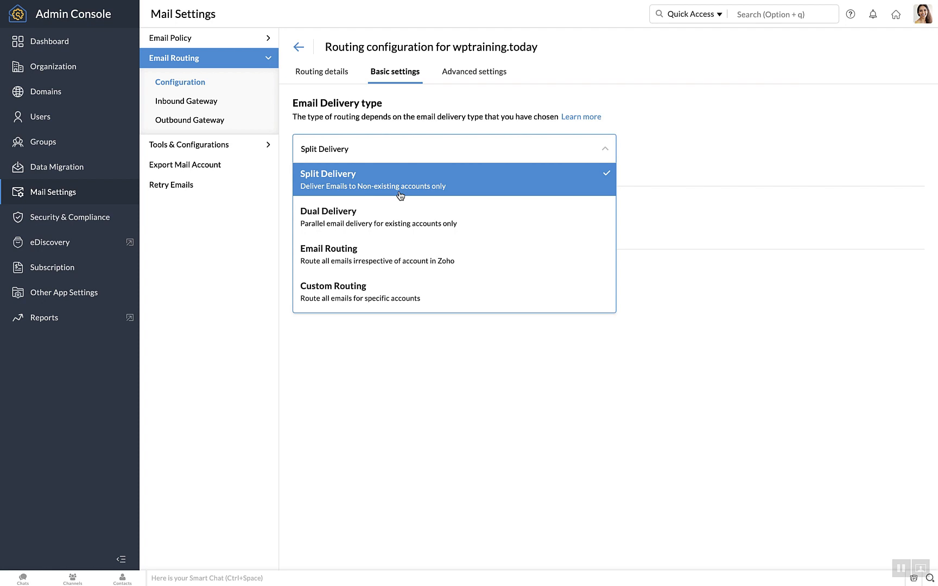
# Switch the delivery type to Dual Delivery, then change it again to Email Routing.
pyautogui.click(399, 225)
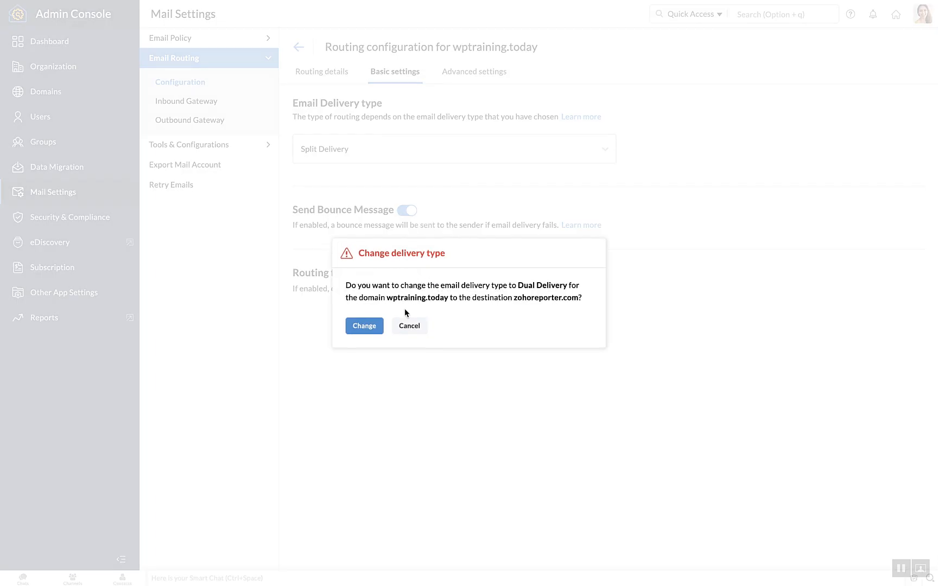
pyautogui.click(380, 328)
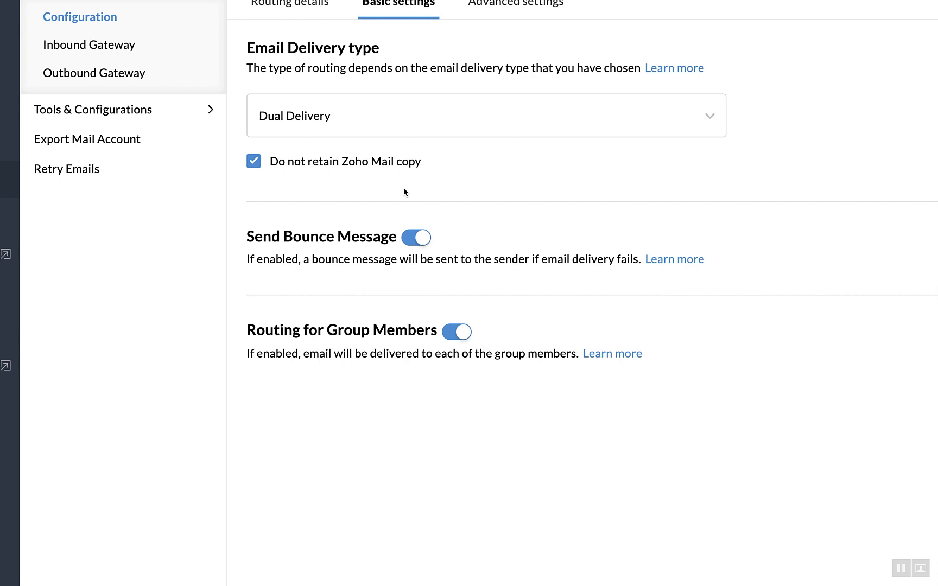
pyautogui.click(618, 132)
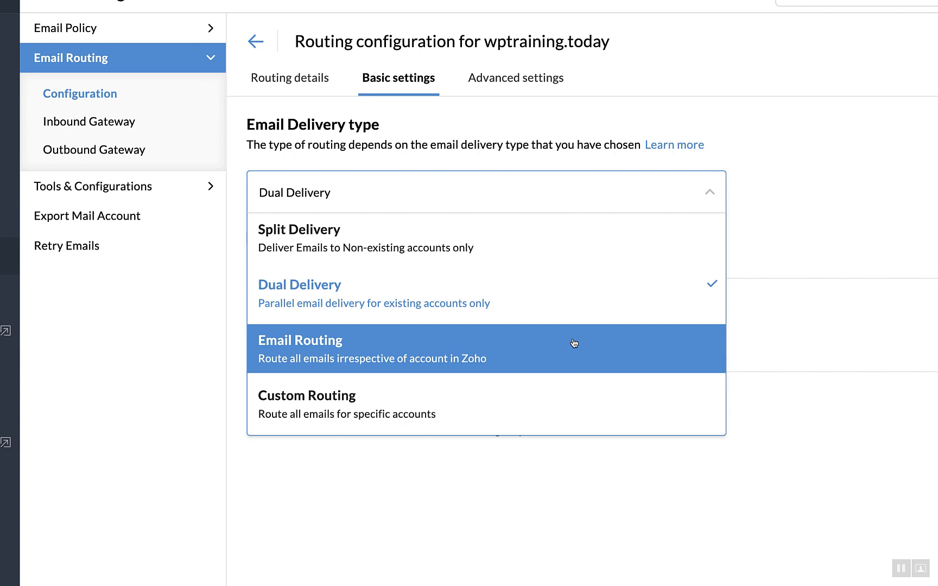
pyautogui.click(574, 344)
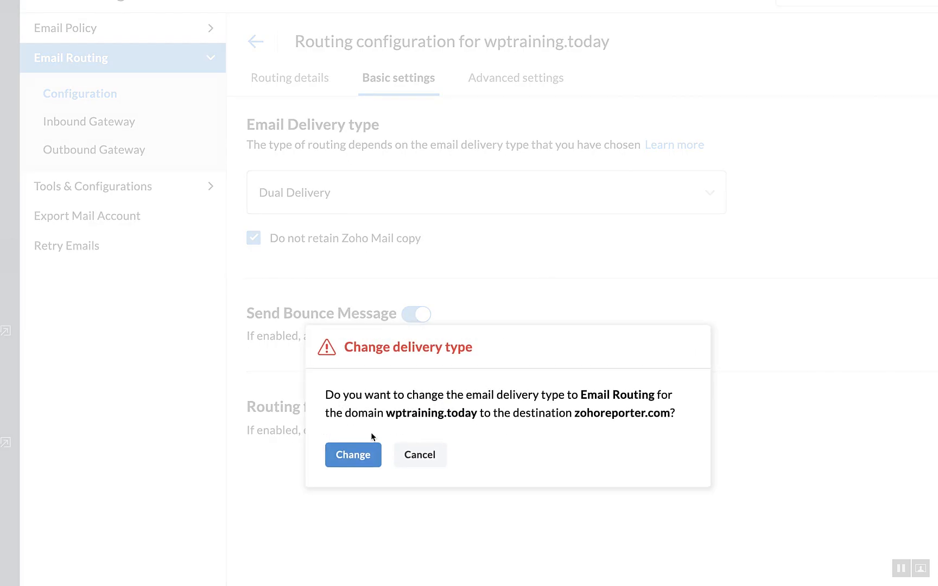
pyautogui.click(365, 450)
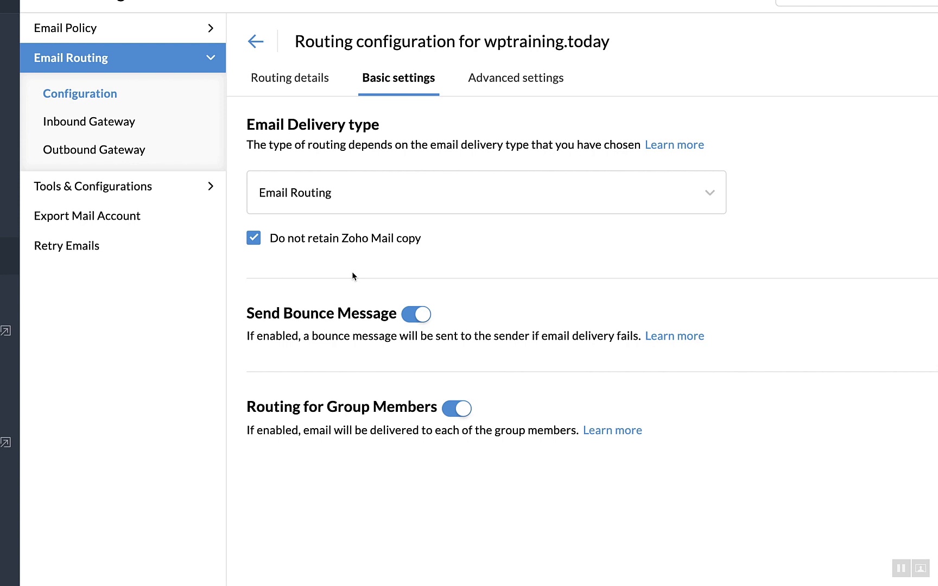
# Change the route's email delivery type to Custom Routing.
pyautogui.click(374, 206)
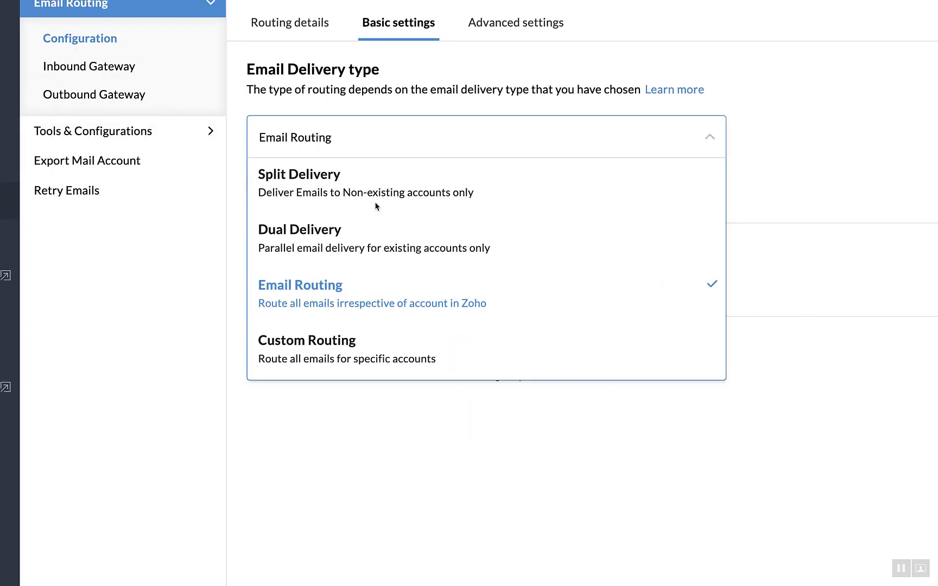
pyautogui.click(366, 356)
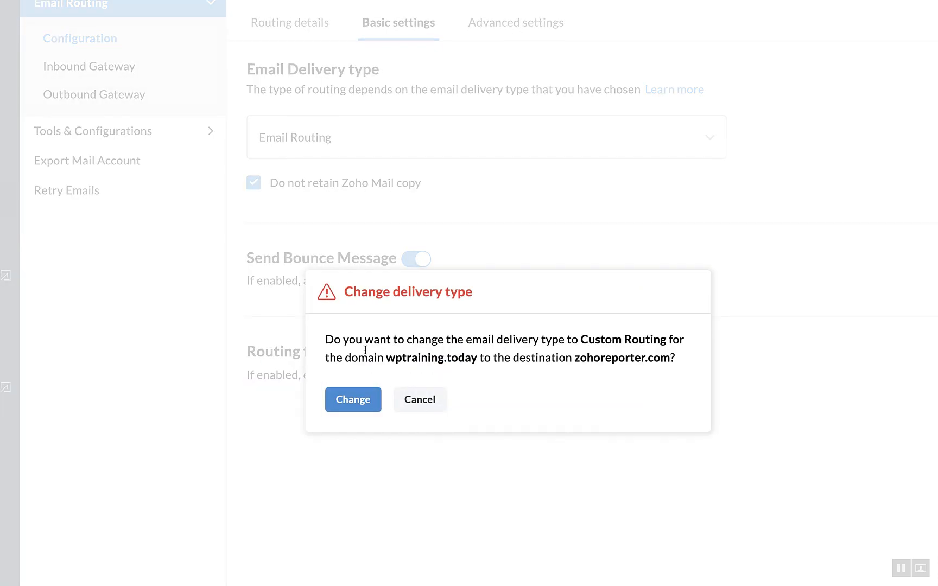
pyautogui.click(347, 398)
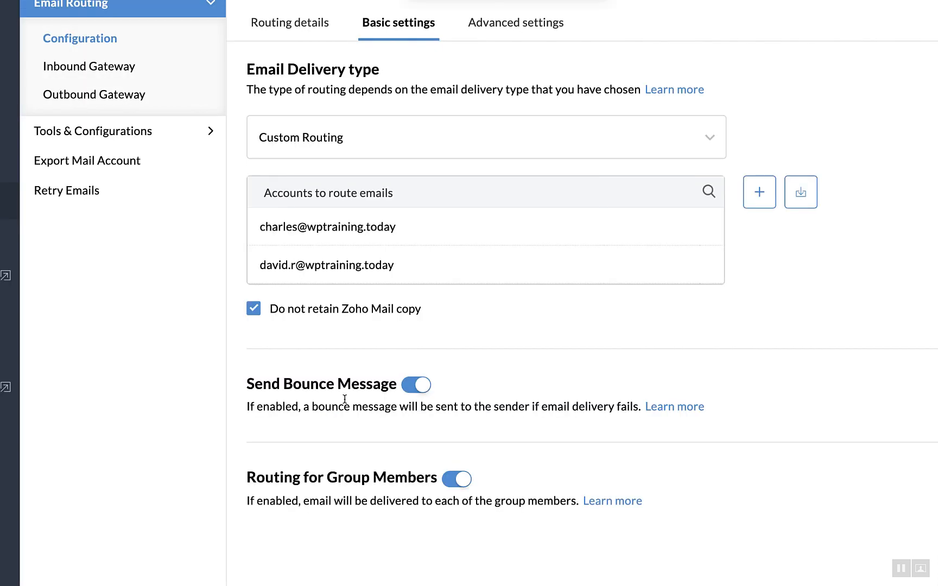
# Add the first listed user as a routed account, keeping 'Do not retain Zoho Mail copy' enabled.
pyautogui.click(760, 188)
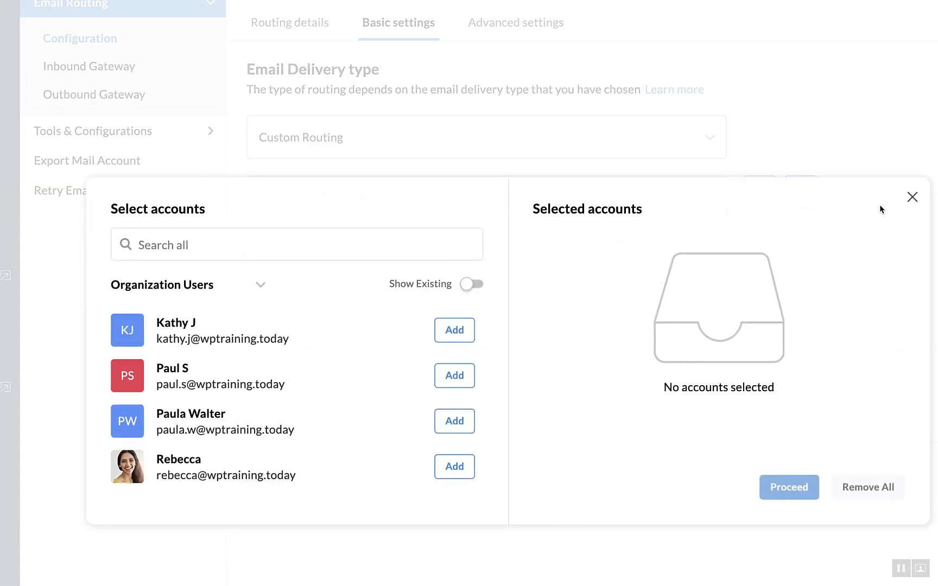
pyautogui.click(455, 330)
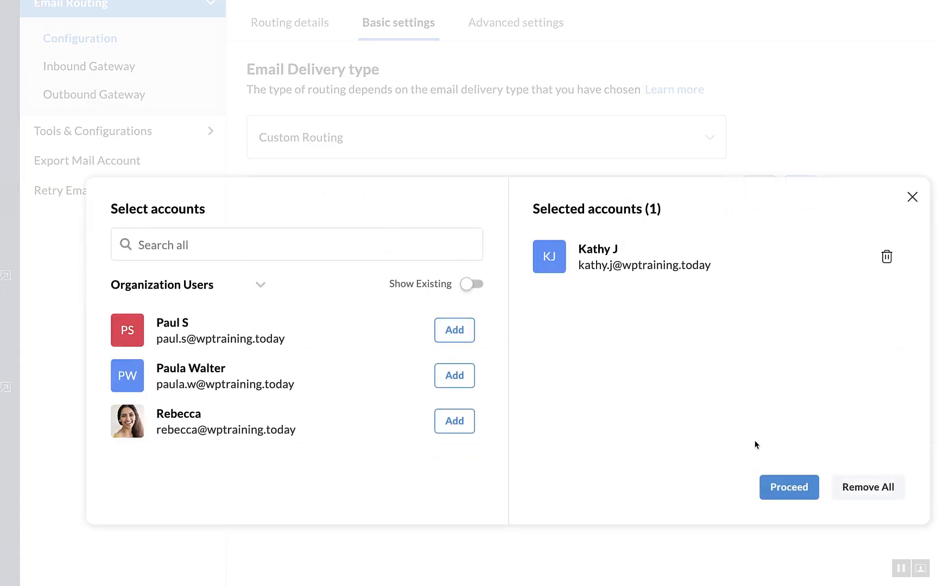
pyautogui.click(792, 486)
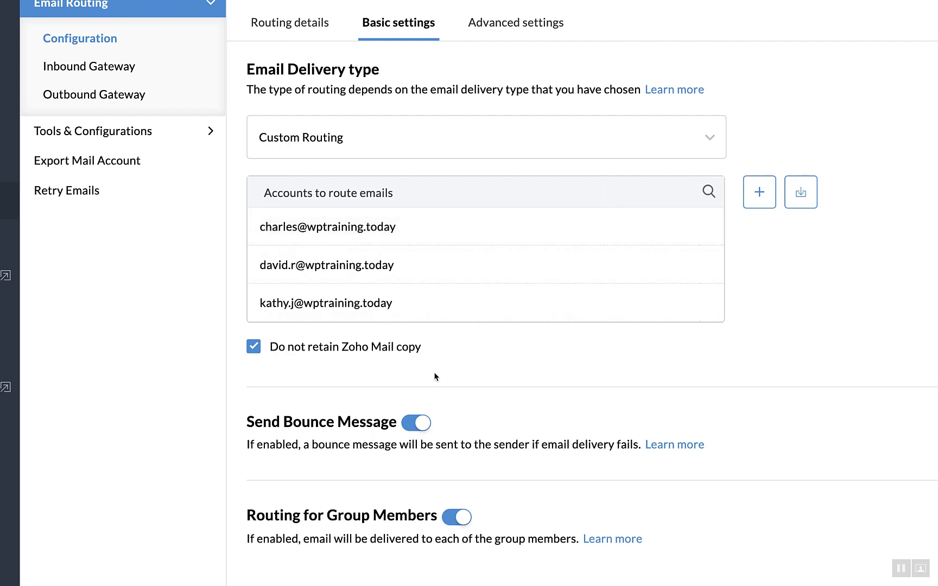
pyautogui.click(282, 349)
pyautogui.click(281, 350)
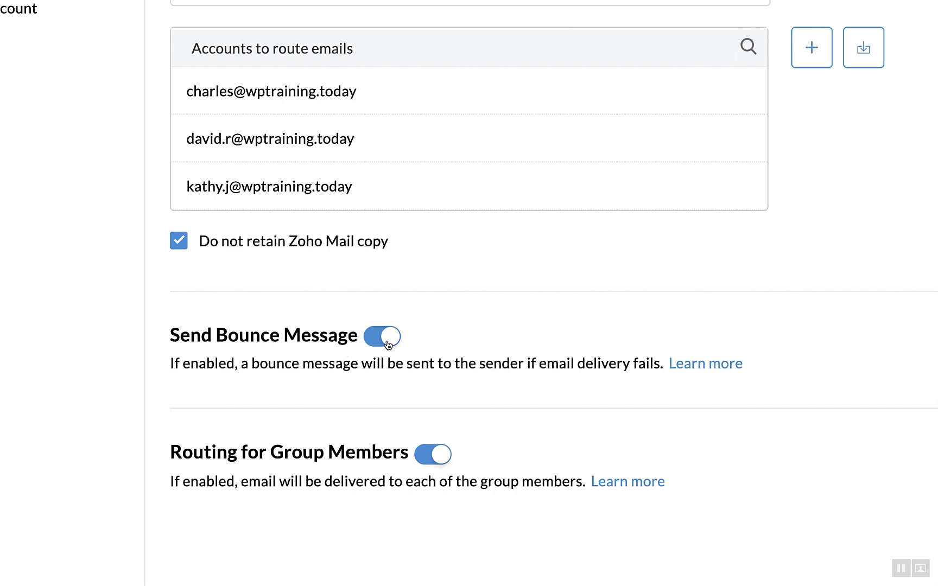
pyautogui.scroll(-2, 389, 364)
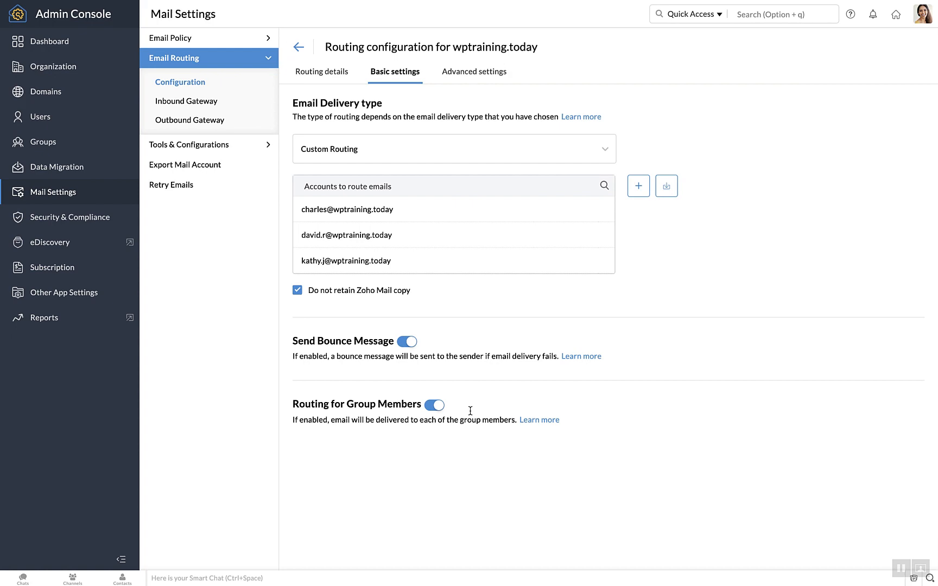
# Show the route's advanced settings: recipient username routing to zohoreporter.com and any-criterion matching.
pyautogui.click(454, 79)
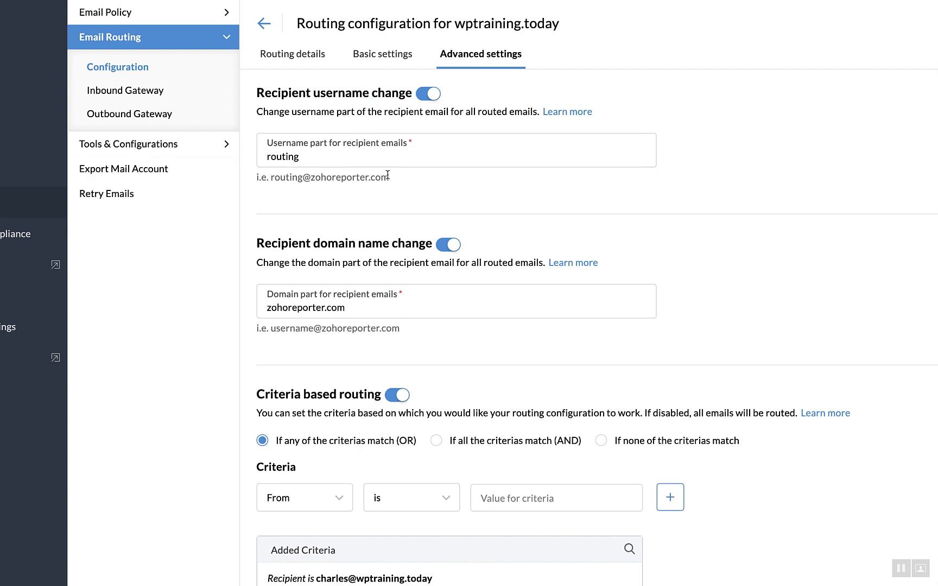
pyautogui.moveTo(256, 179); pyautogui.dragTo(387, 184)
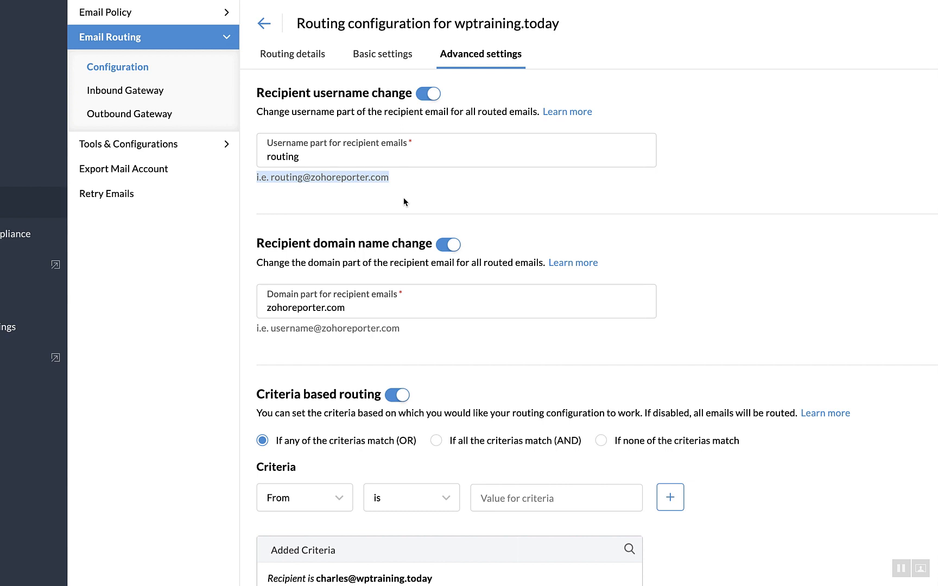
pyautogui.click(404, 202)
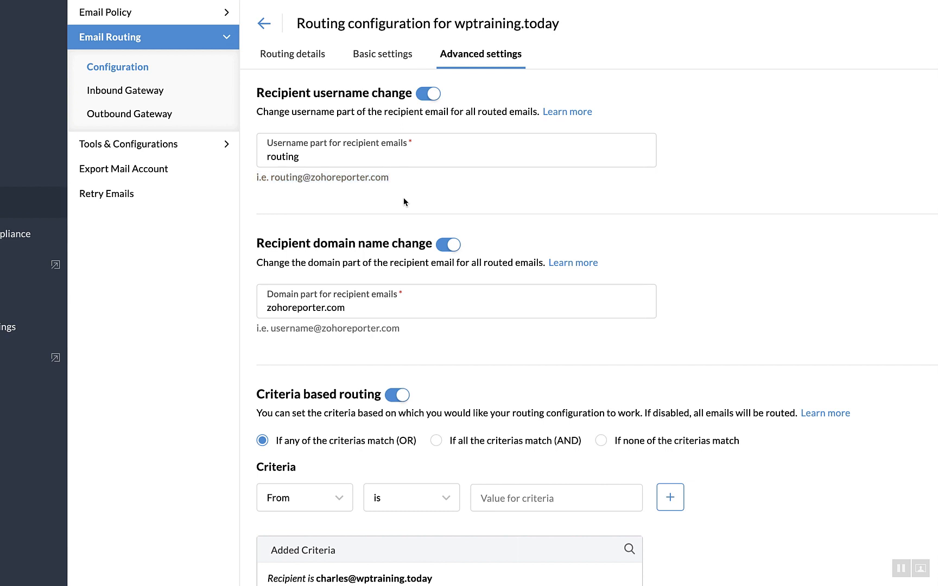
pyautogui.scroll(-2, 404, 201)
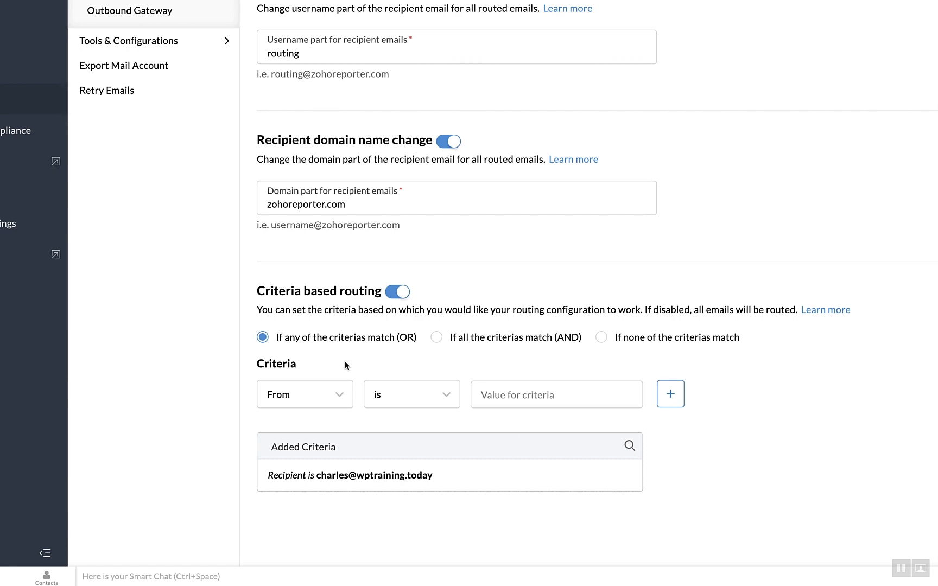
pyautogui.moveTo(428, 482)
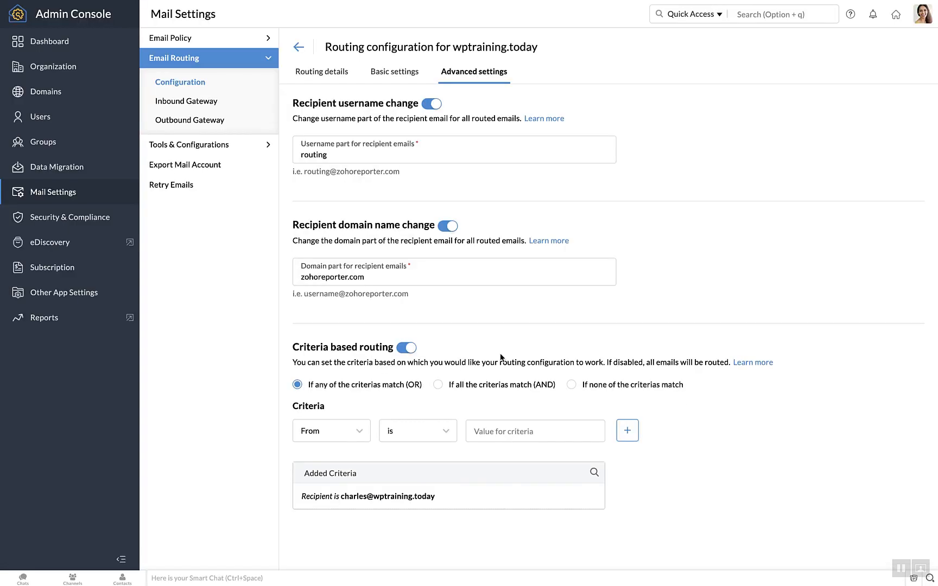
# Recheck the wptraining.today route's routing details, then bring up the Inbound Gateway settings.
pyautogui.click(298, 49)
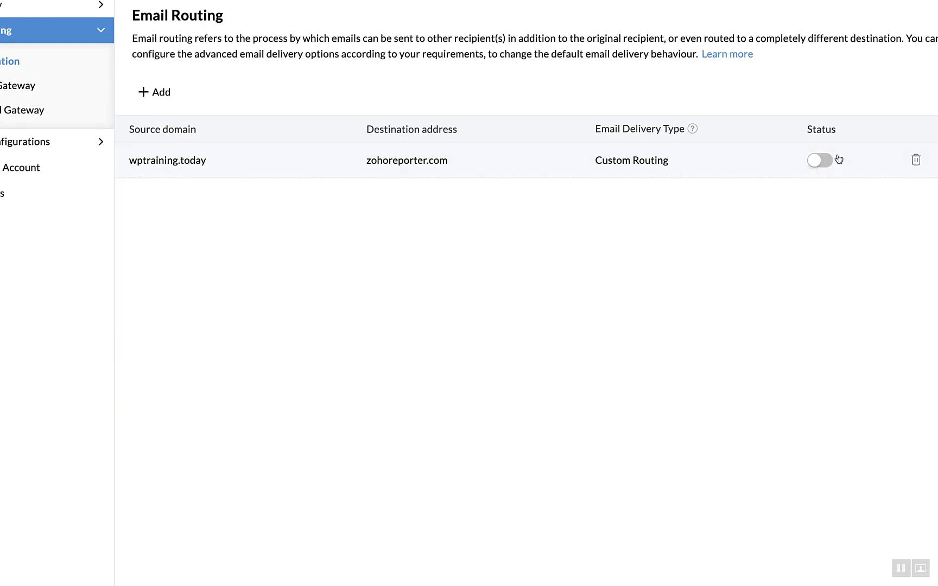
pyautogui.click(732, 161)
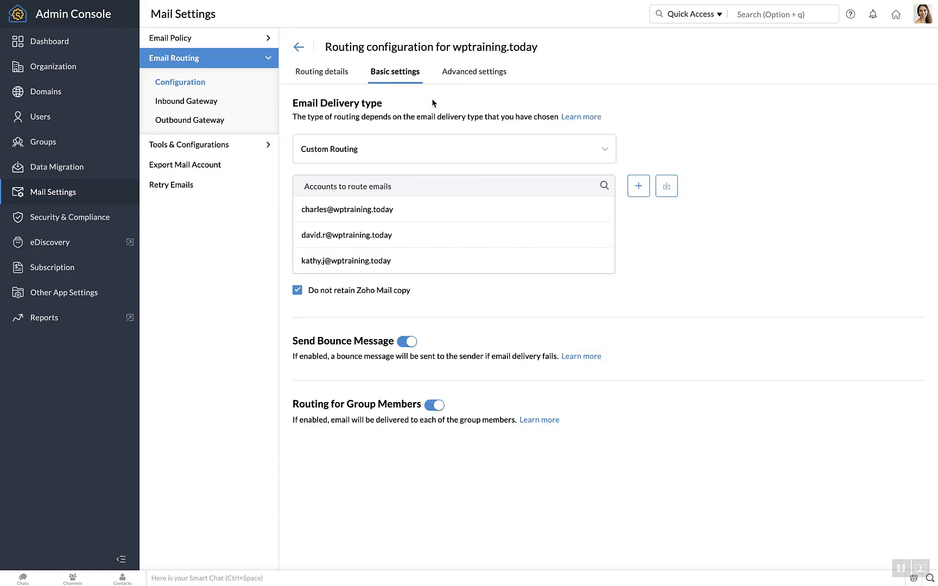
pyautogui.click(334, 74)
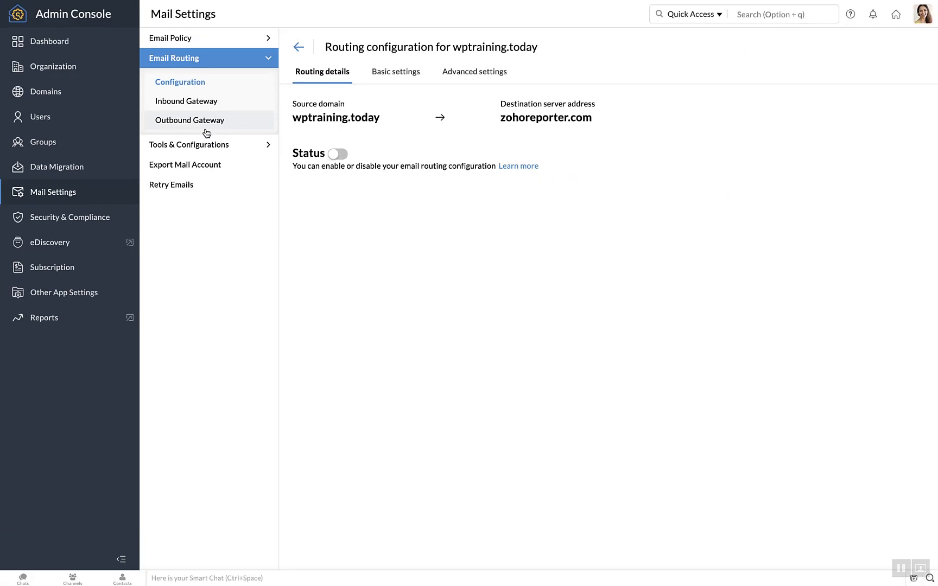
pyautogui.click(192, 104)
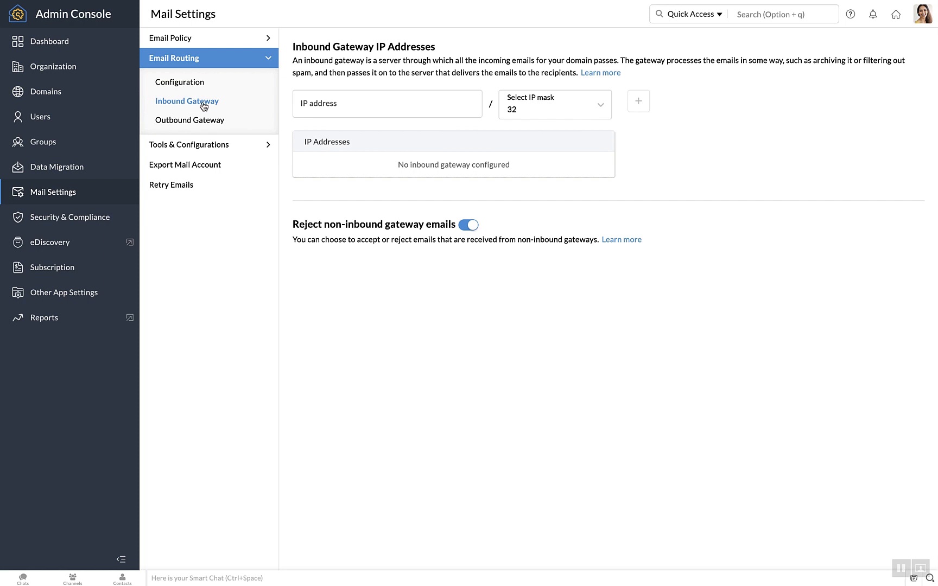
# Leave the inbound gateway IP address empty and switch to the Outbound Gateway configuration form.
pyautogui.click(395, 109)
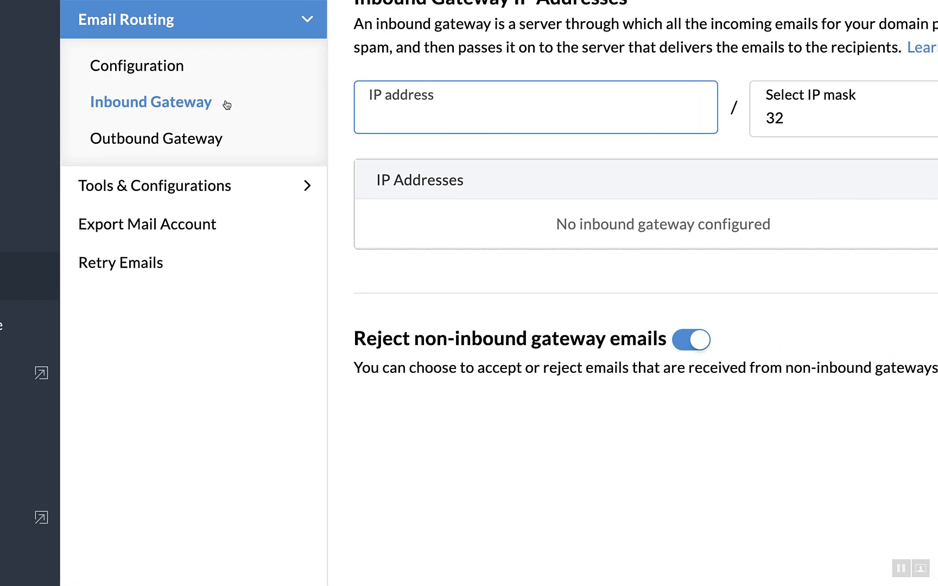
pyautogui.click(220, 150)
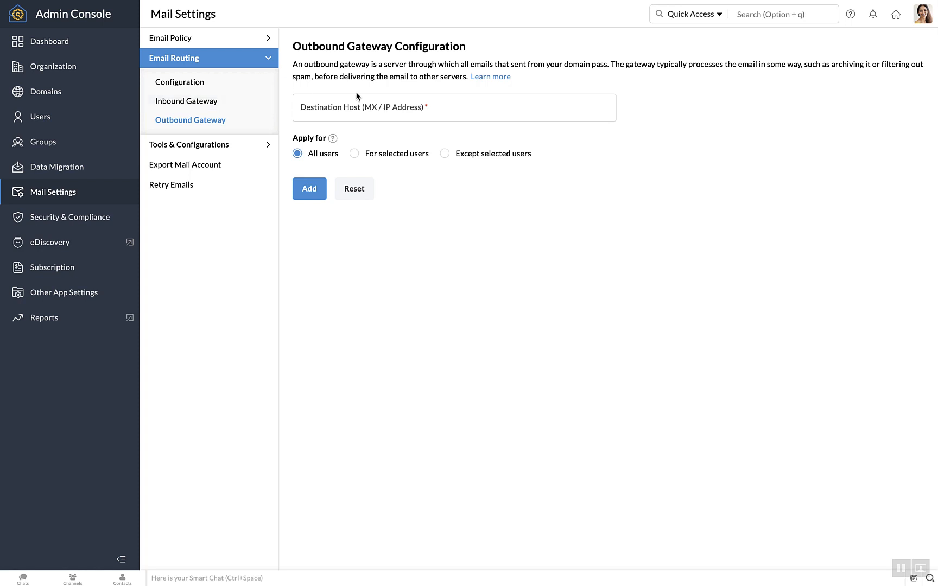
# Leave the outbound destination host blank and view the empty Retry Emails list.
pyautogui.click(381, 107)
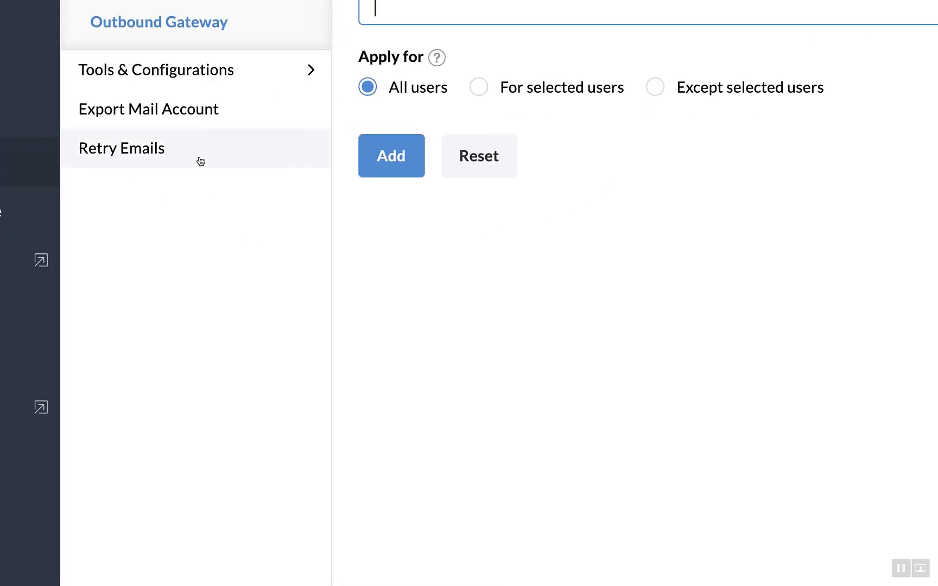
pyautogui.click(198, 159)
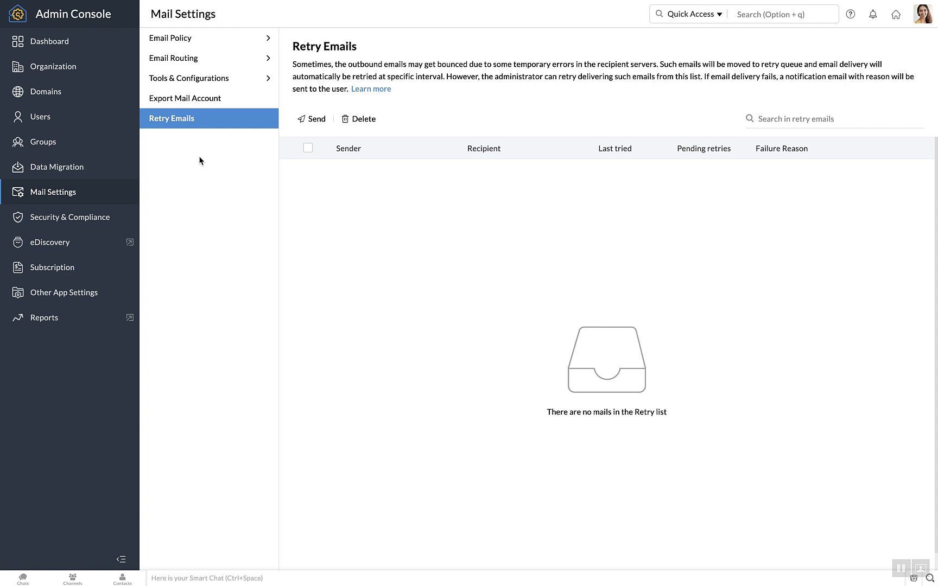
# Revisit Email Routing's Inbound Gateway, then move to Security & Compliance's Two-factor Authentication page.
pyautogui.click(214, 61)
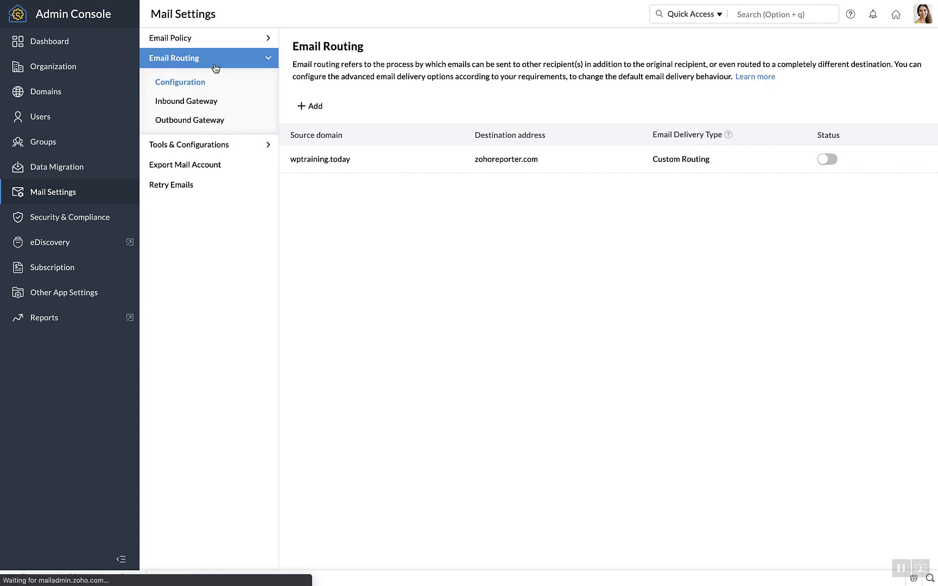
pyautogui.click(218, 107)
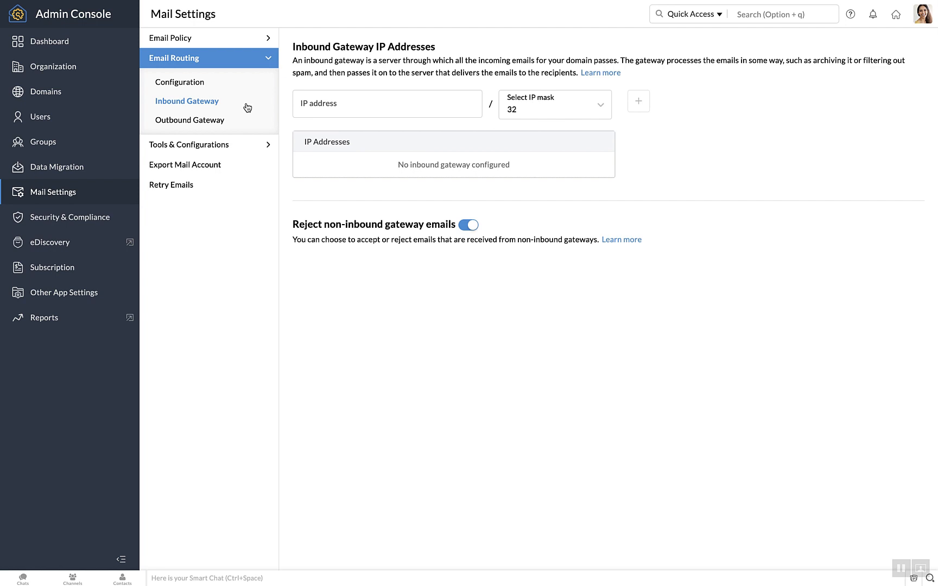
pyautogui.click(95, 220)
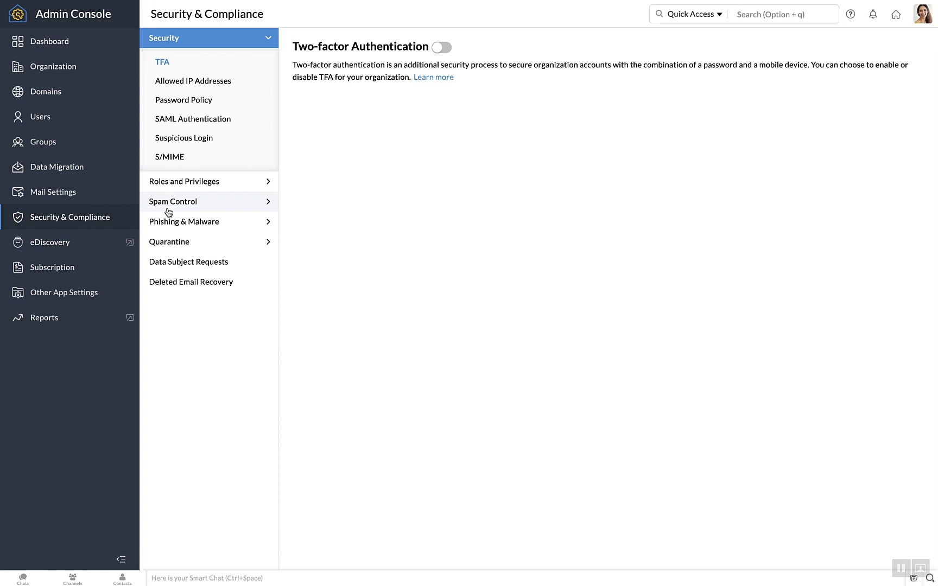
# Browse Spam Control's Allowed, Blocked, Blocked Patterns and Trusted lists, ending on the empty Trusted List.
pyautogui.click(177, 204)
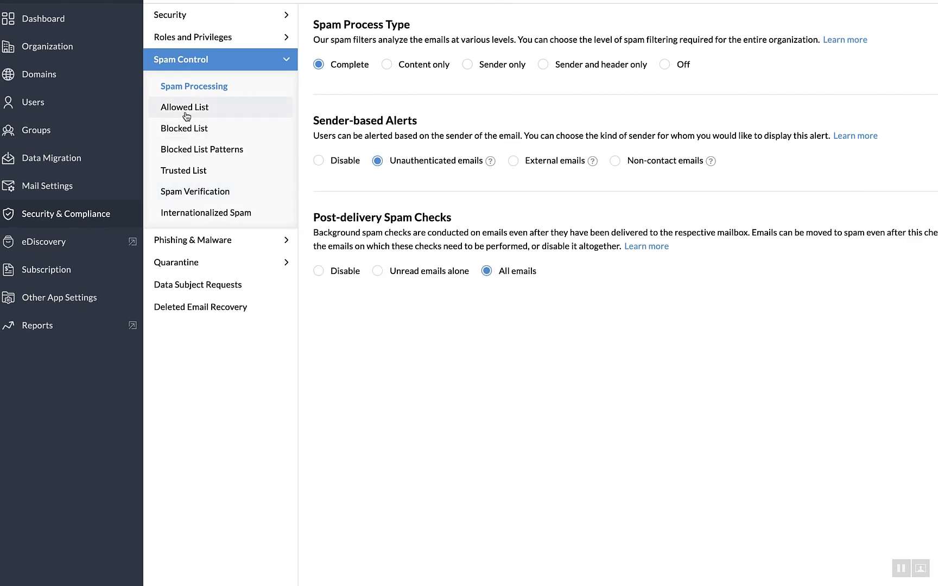
pyautogui.click(185, 108)
pyautogui.click(195, 130)
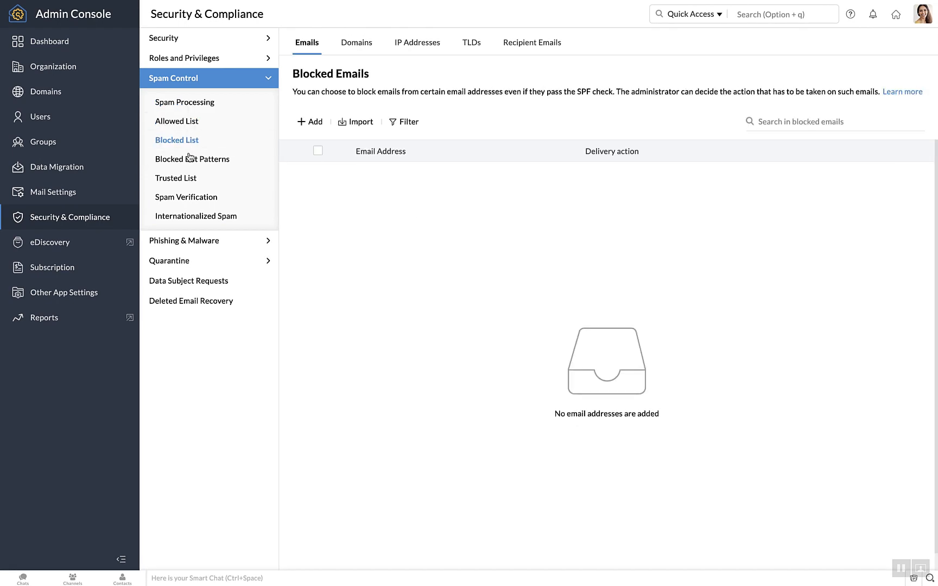
pyautogui.click(190, 160)
pyautogui.click(193, 180)
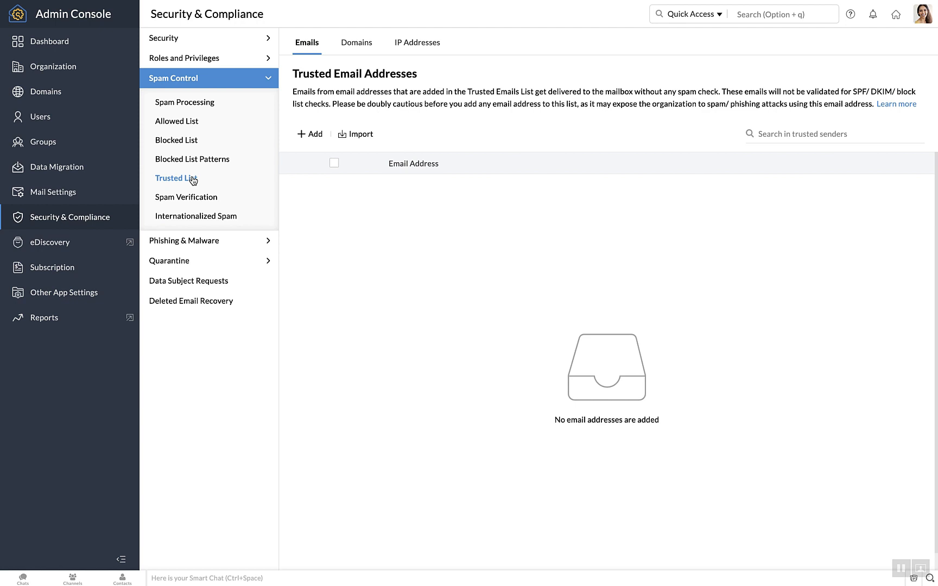
pyautogui.click(195, 128)
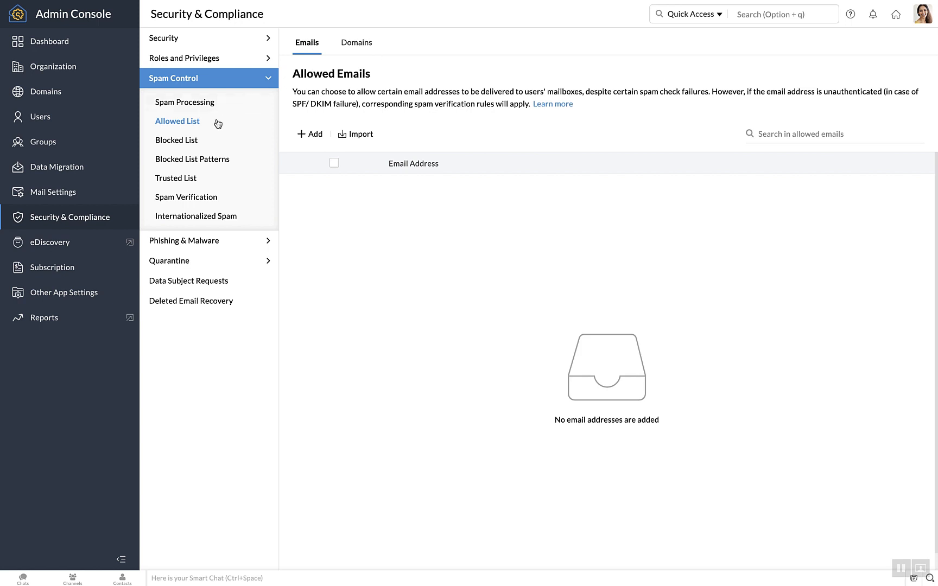
pyautogui.click(213, 183)
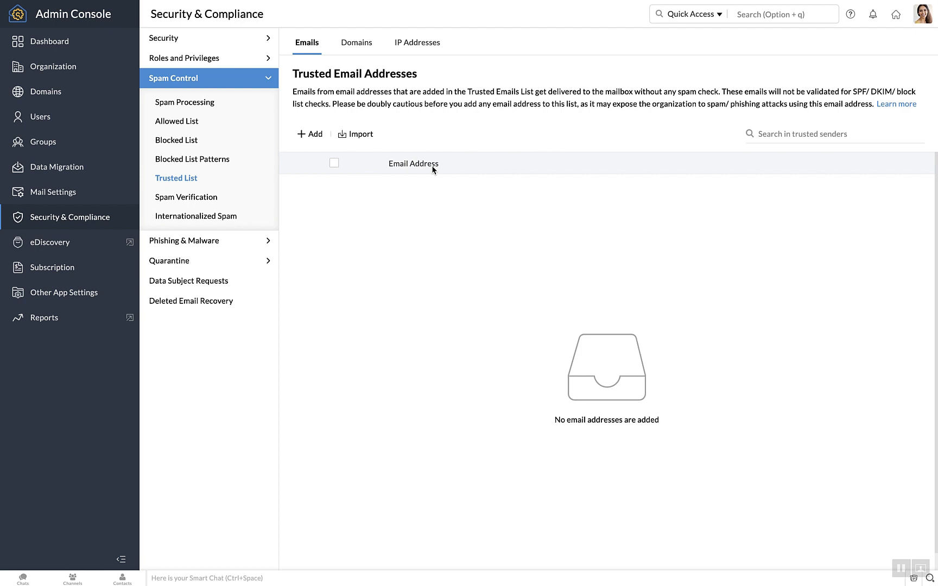
# Check the blocked Subject Patterns, then view Mail Settings' Business and Temporary employee policies.
pyautogui.click(214, 161)
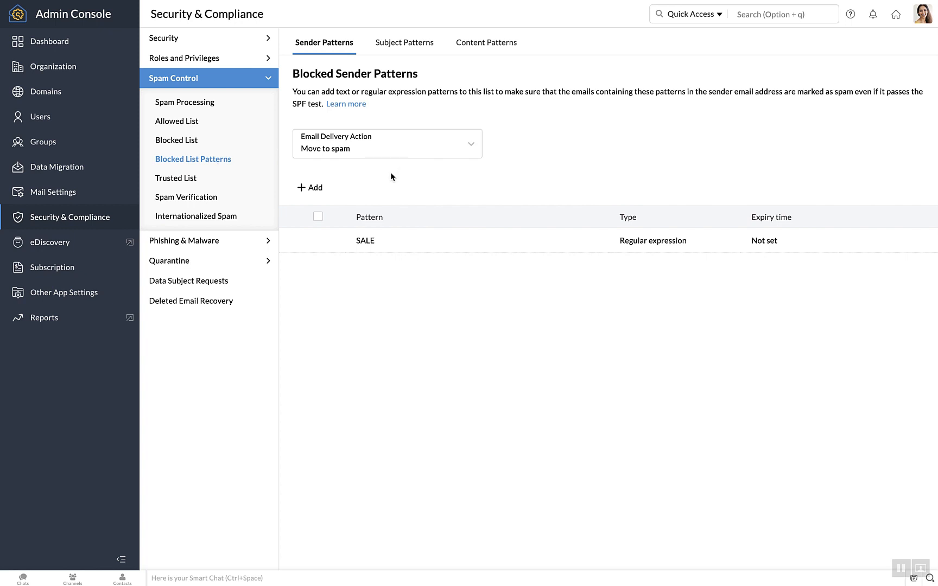
pyautogui.click(314, 188)
pyautogui.click(402, 42)
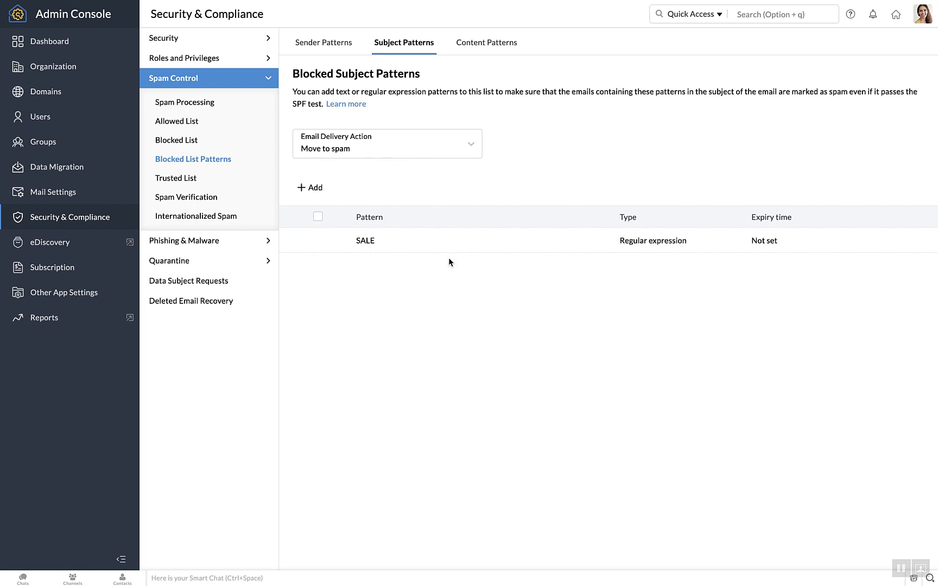
pyautogui.click(86, 194)
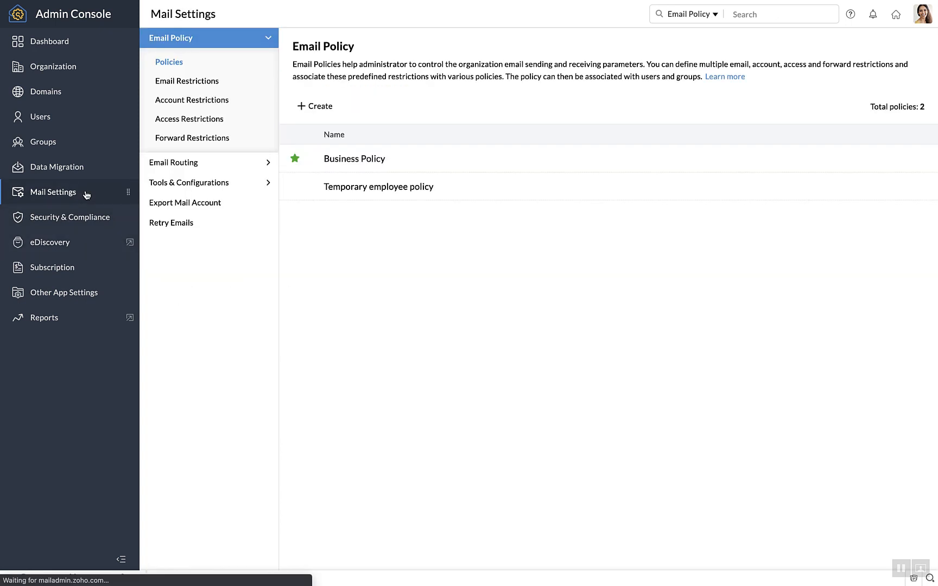
# Schedule a new mail export for two selected users, stopping at the encryption password.
pyautogui.click(180, 210)
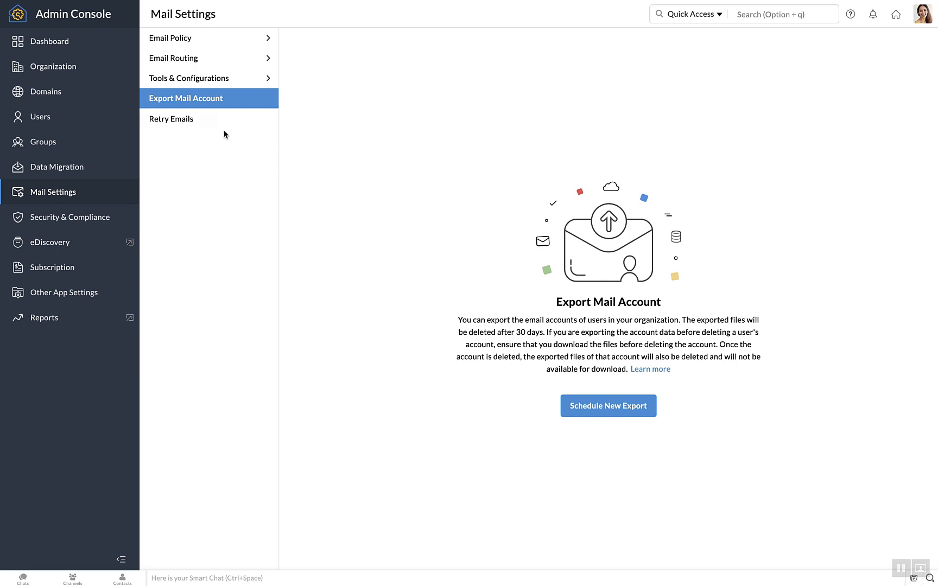
pyautogui.click(601, 411)
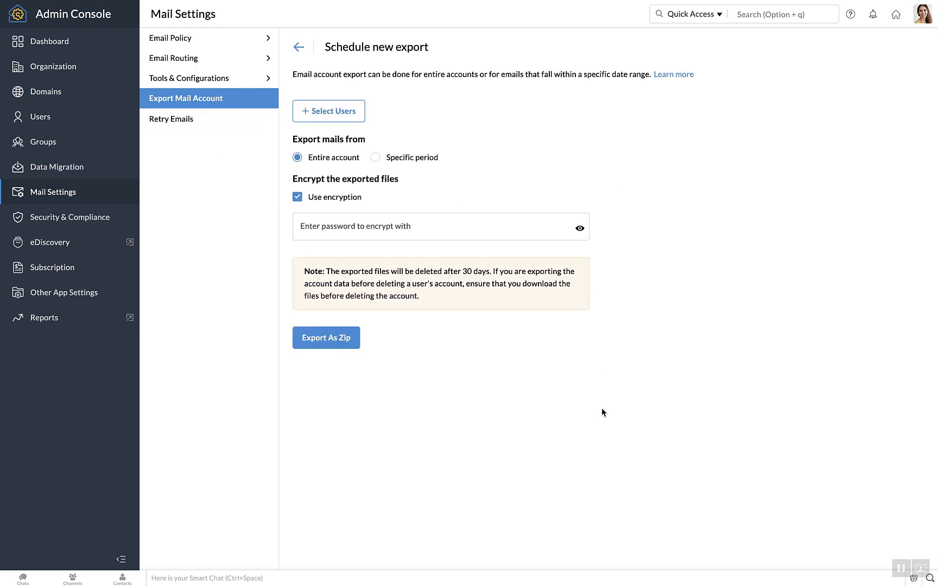
pyautogui.click(351, 119)
pyautogui.click(430, 269)
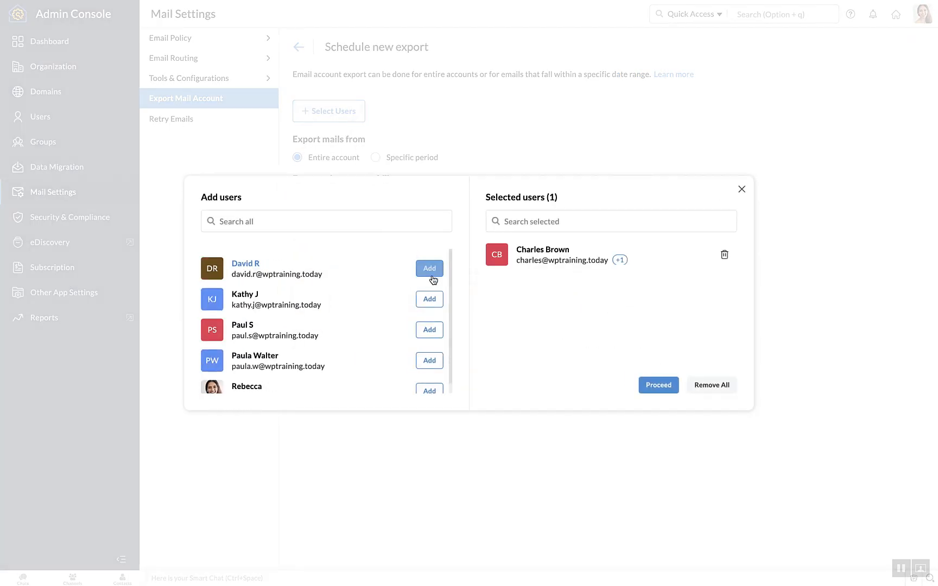
pyautogui.click(432, 272)
pyautogui.click(654, 387)
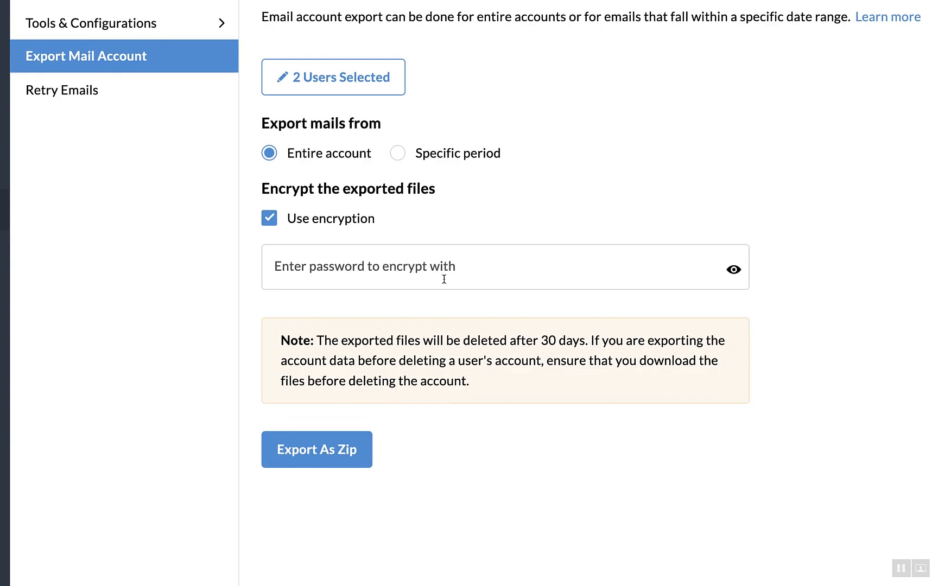
pyautogui.click(444, 278)
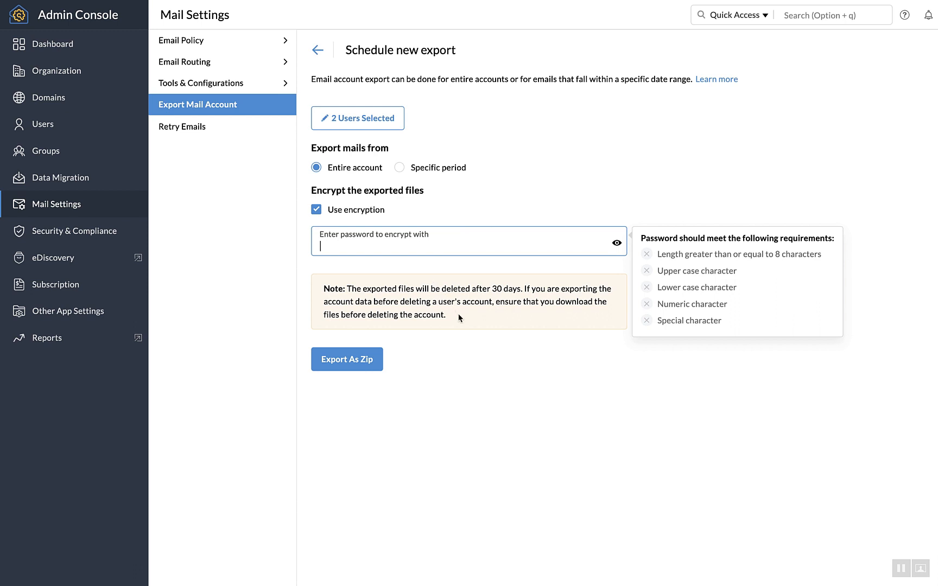
pyautogui.click(69, 239)
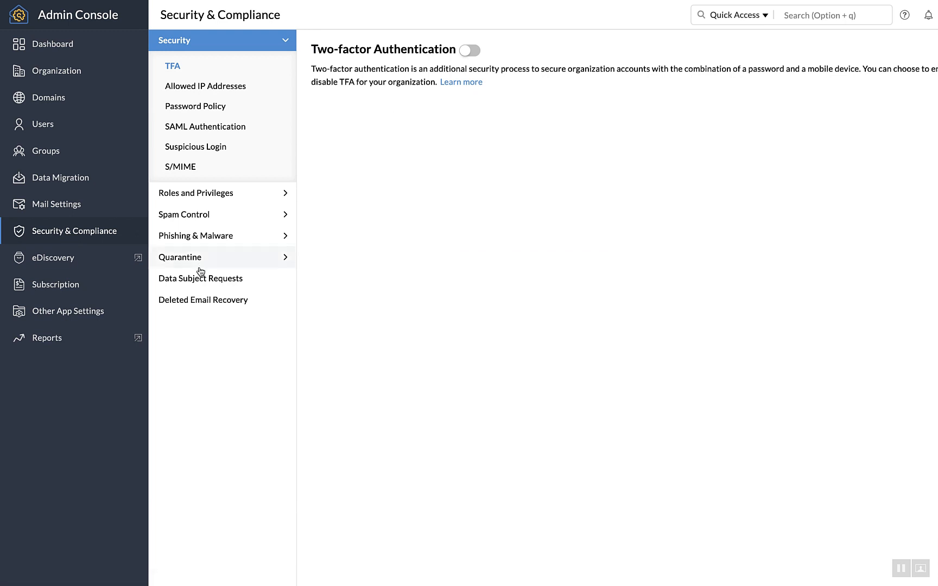
# Open an Add Recovery form, view its duration options unselected, and return to the Dashboard.
pyautogui.click(209, 300)
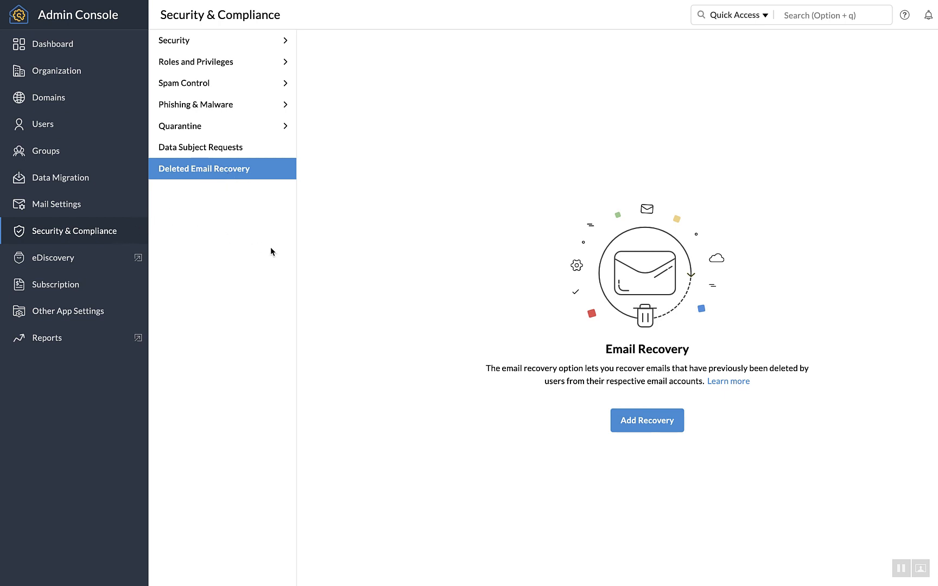
pyautogui.click(639, 413)
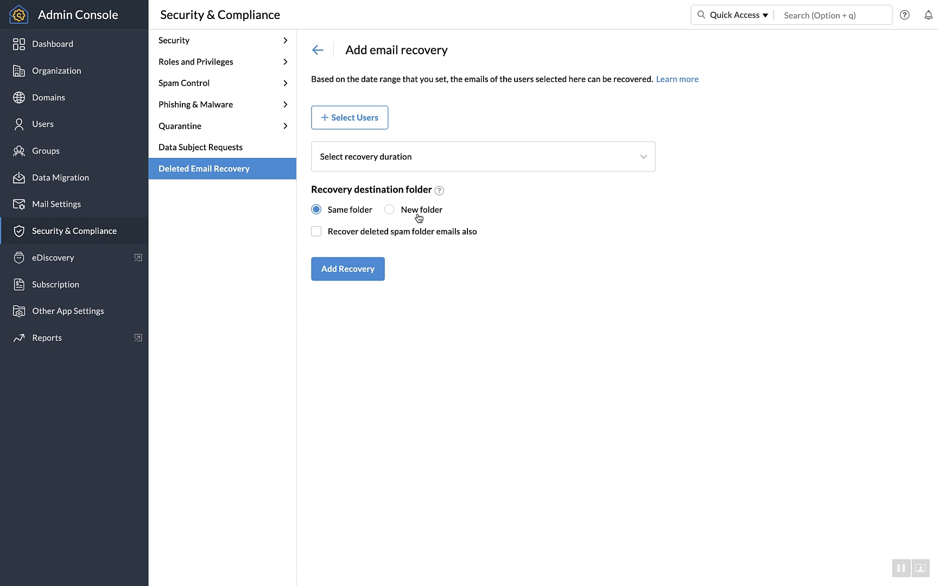
pyautogui.click(398, 157)
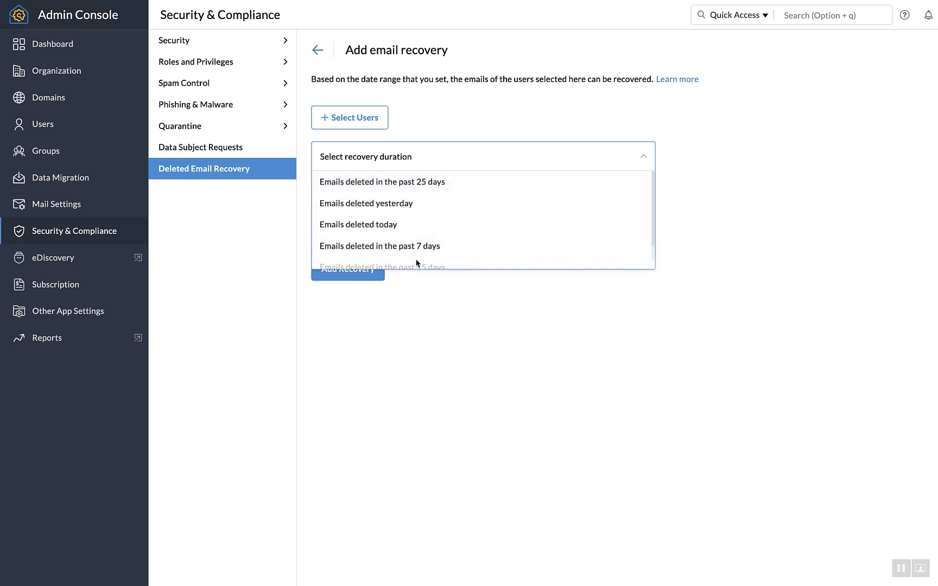
pyautogui.click(439, 369)
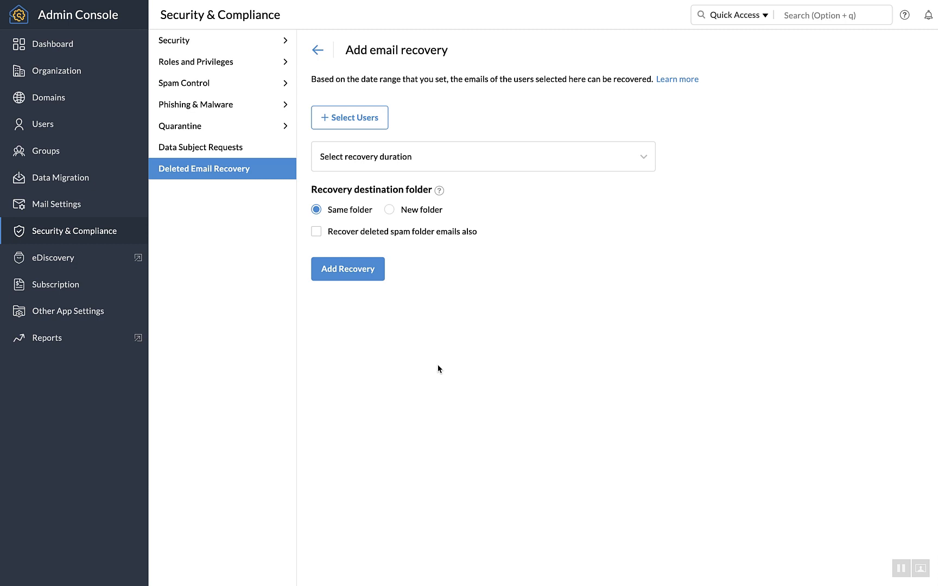
pyautogui.click(46, 37)
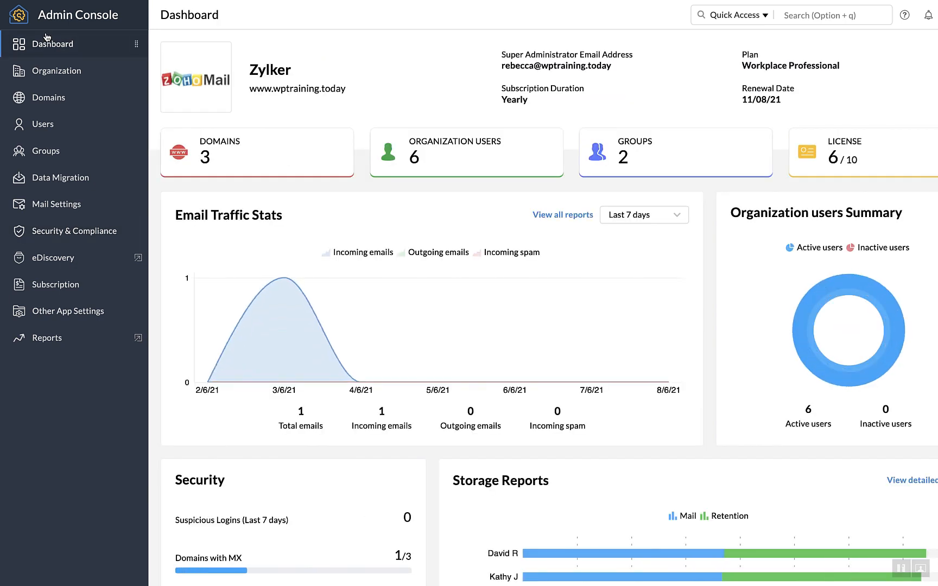